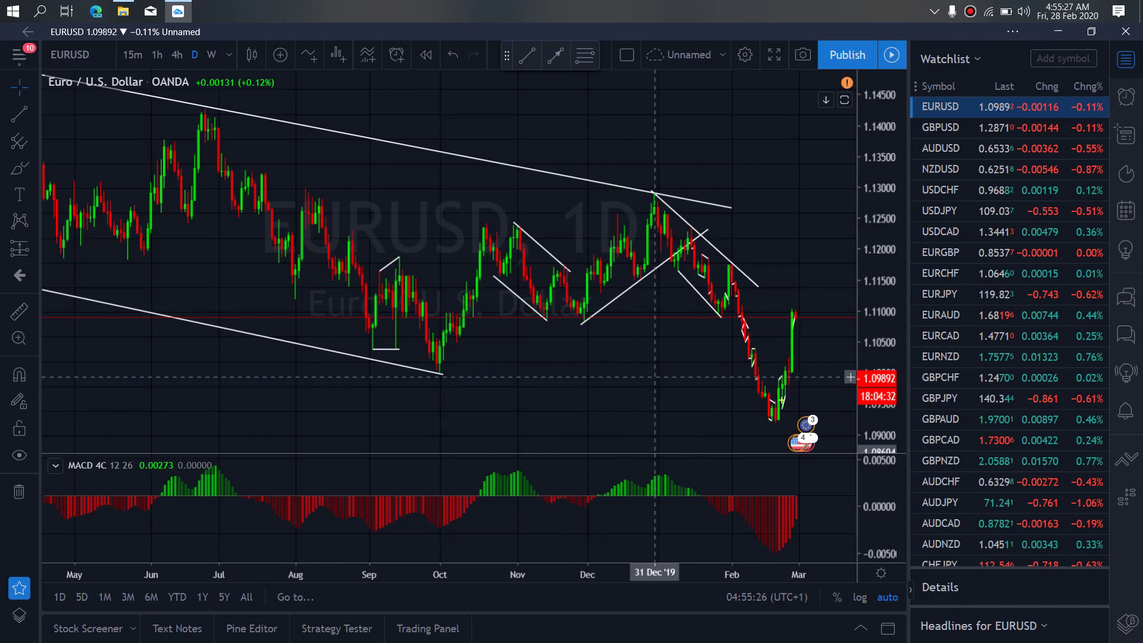
Sketch a yellow upward path from the February low on EURUSD daily, then switch to 4-hour.
mouse_move(775, 412)
mouse_down()
mouse_move(794, 314)
mouse_move(798, 326)
mouse_up()
mouse_move(832, 324)
mouse_down()
mouse_move(835, 285)
mouse_move(834, 337)
mouse_up()
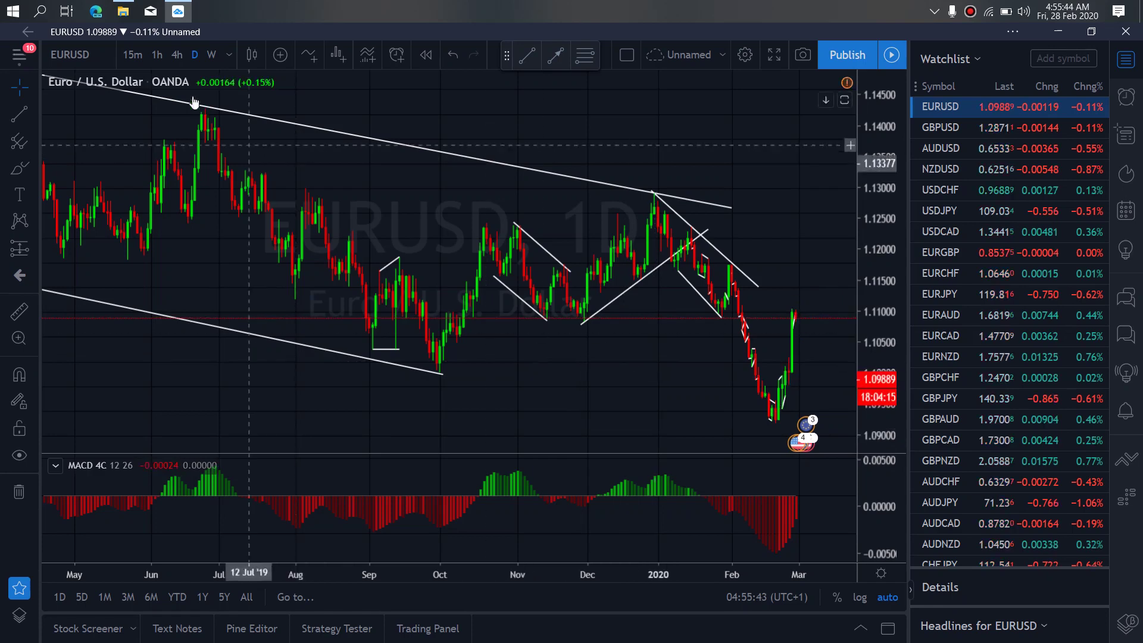
click(177, 55)
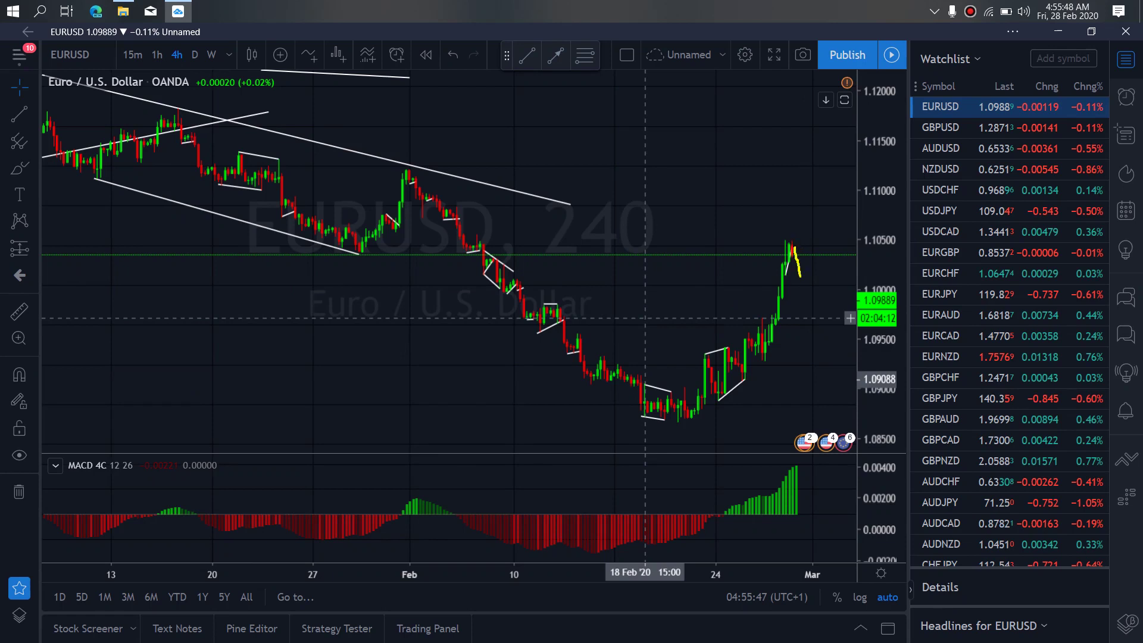
Sketch a yellow flag with a sharp upward breakout on EURUSD 4-hour, then switch to 1-hour.
mouse_move(816, 256)
mouse_down()
mouse_move(823, 279)
mouse_move(835, 165)
mouse_up()
mouse_move(784, 239)
mouse_down()
mouse_move(823, 248)
mouse_move(822, 280)
mouse_up()
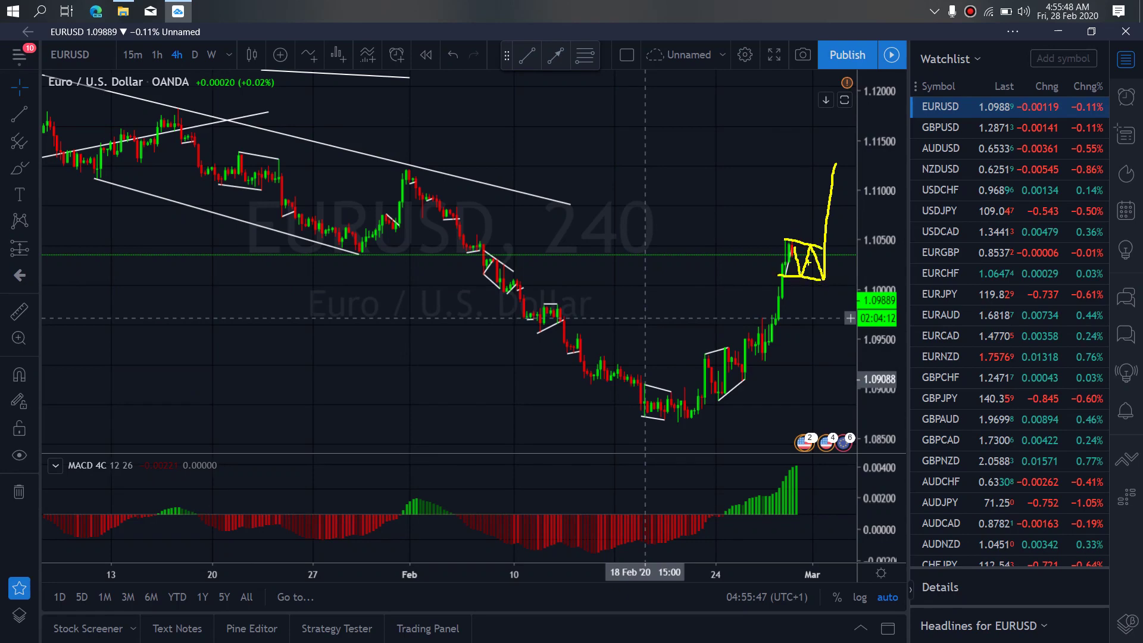
click(157, 54)
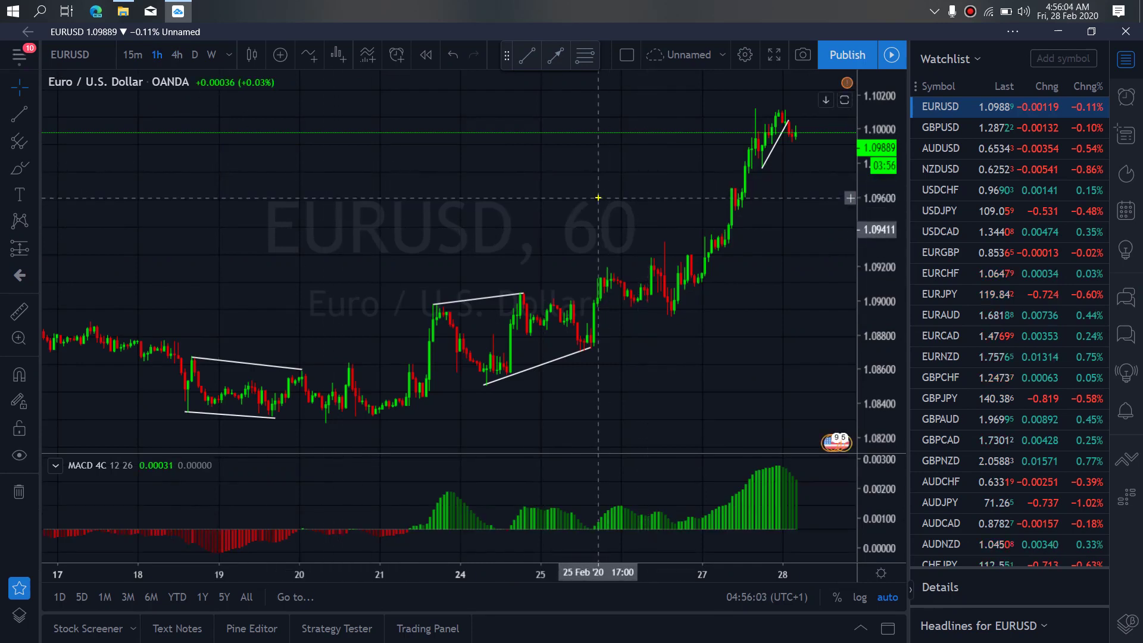
Sketch a rising yellow line across the MACD pane, a wavy upward path, and a falling channel.
drag(419, 494, 796, 469)
mouse_move(792, 123)
mouse_down()
mouse_move(813, 149)
mouse_move(855, 149)
mouse_move(872, 1)
mouse_up()
drag(749, 106, 846, 138)
drag(757, 165, 855, 197)
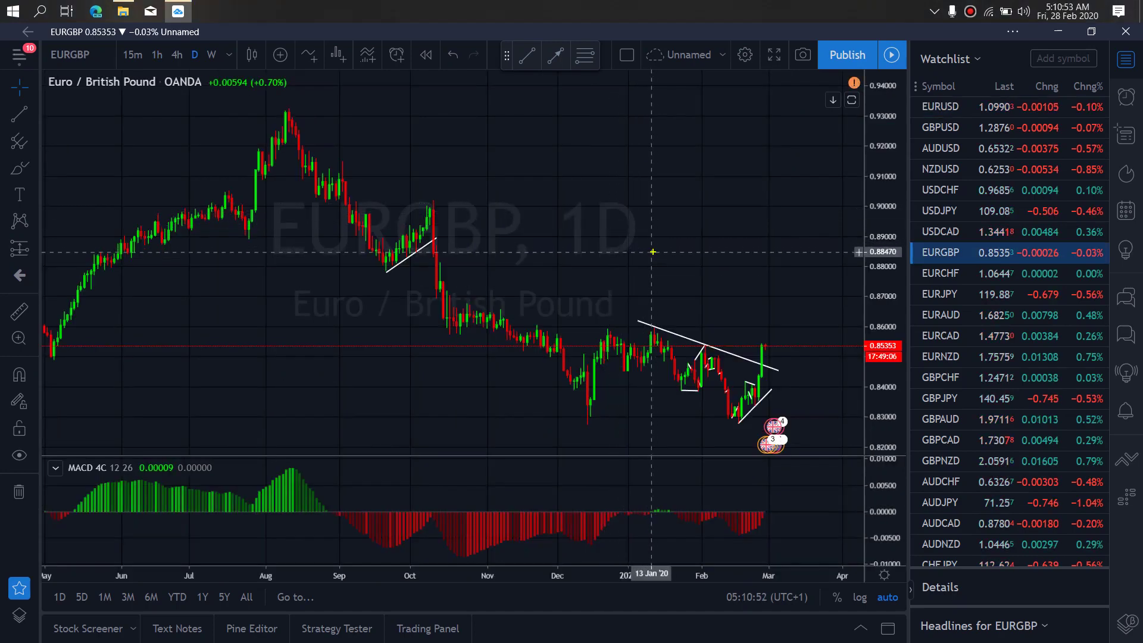
Sketch a yellow W from the February low and an arch over the December–January rally on EURGBP daily.
drag(731, 415, 762, 346)
drag(775, 358, 784, 332)
mouse_move(579, 423)
mouse_down()
mouse_move(636, 338)
mouse_move(730, 413)
mouse_move(789, 307)
mouse_move(813, 490)
mouse_up()
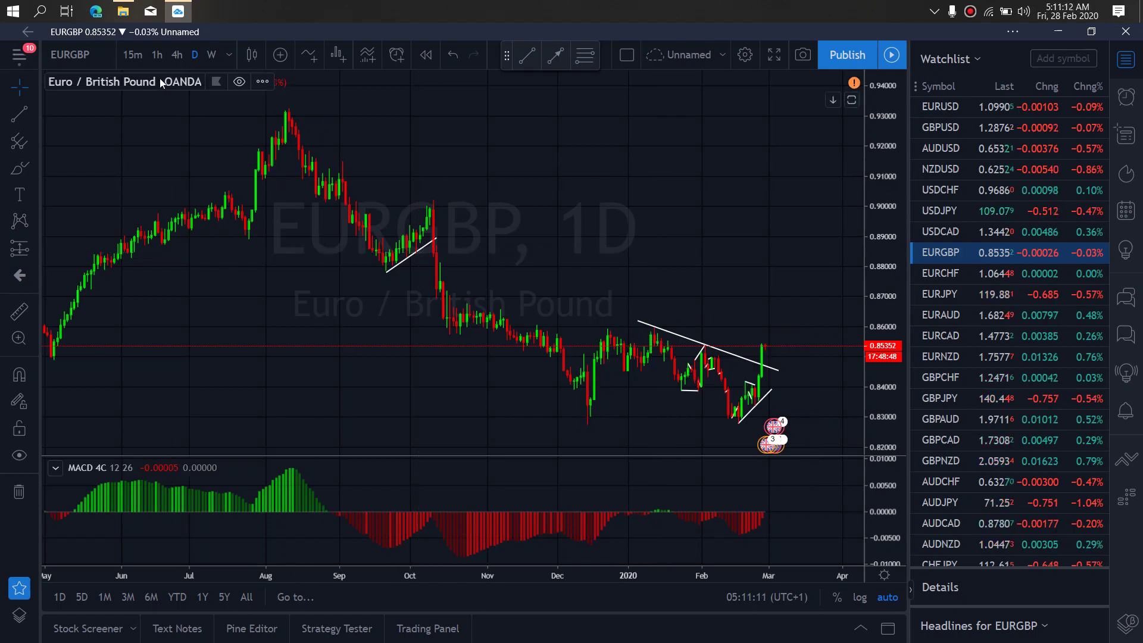
On the 4-hour chart, select the short trendline and sketch a yellow zigzag flag with upper and lower edges.
click(172, 60)
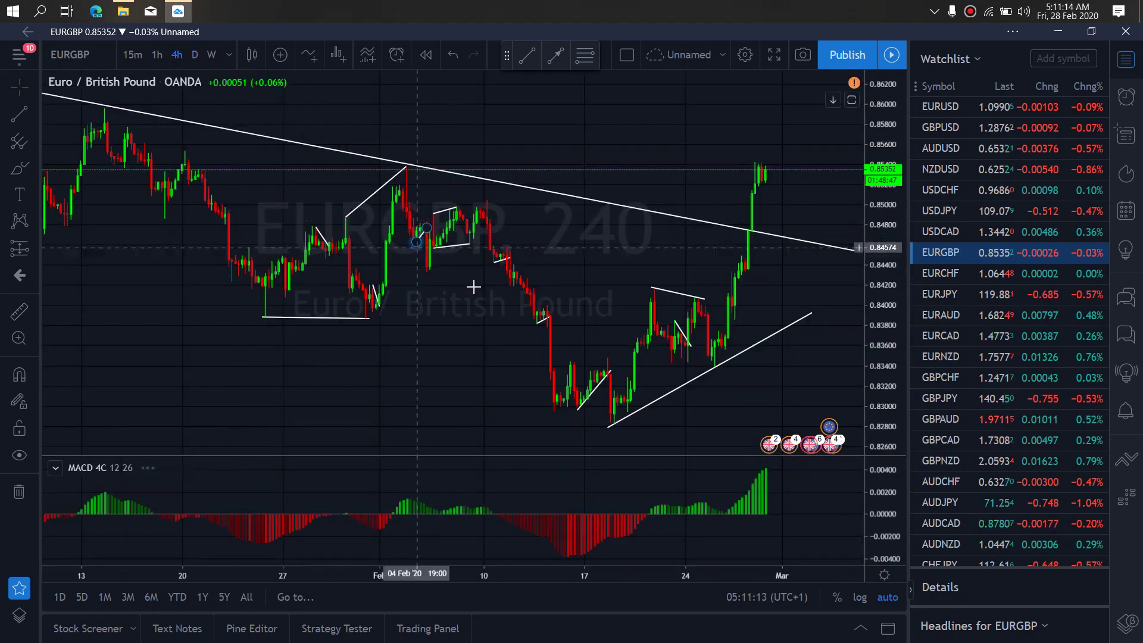
click(661, 289)
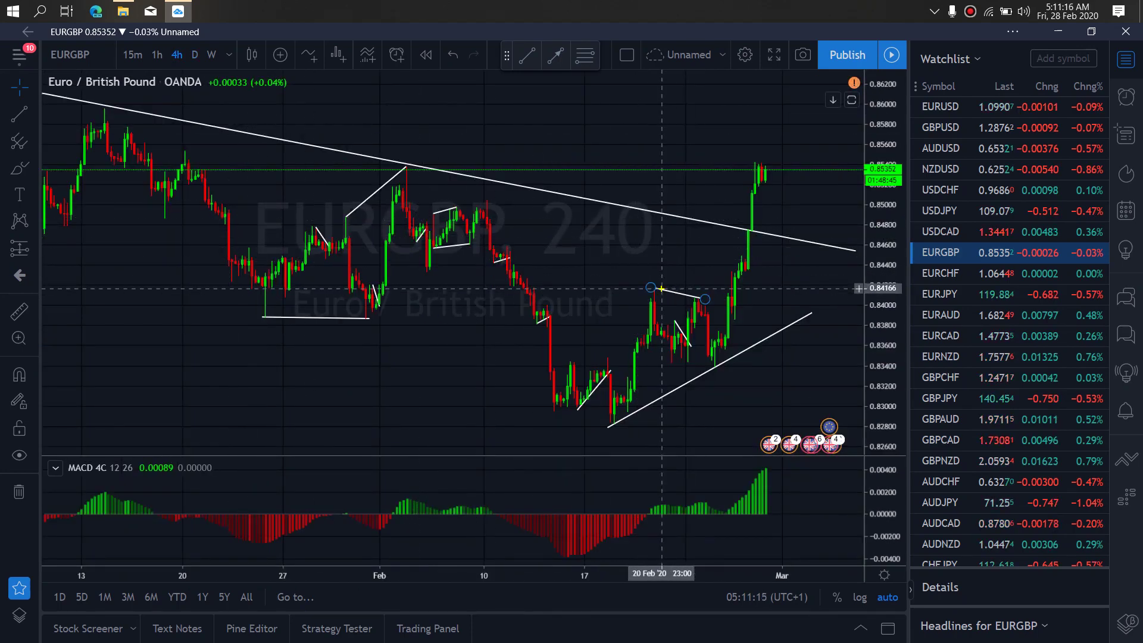
mouse_move(766, 167)
mouse_down()
mouse_move(781, 189)
mouse_move(828, 206)
mouse_move(848, 55)
mouse_up()
drag(762, 154, 837, 176)
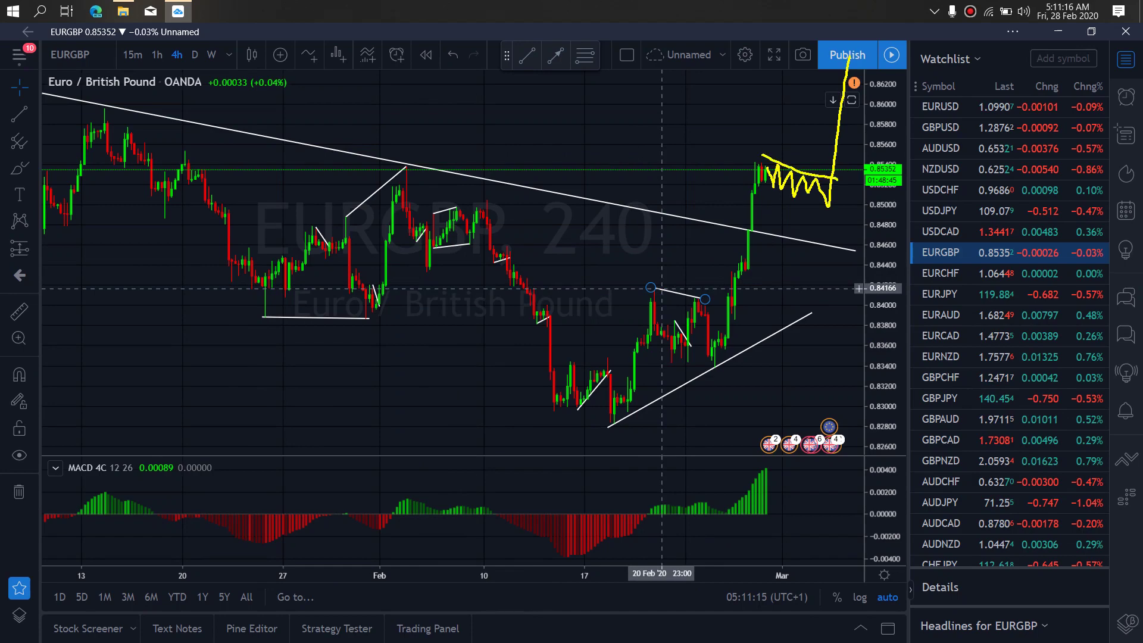
drag(748, 184, 823, 196)
On EURGBP 1-hour, sketch yellow strokes toward the highs and a pullback path, then open EURCHF.
click(157, 55)
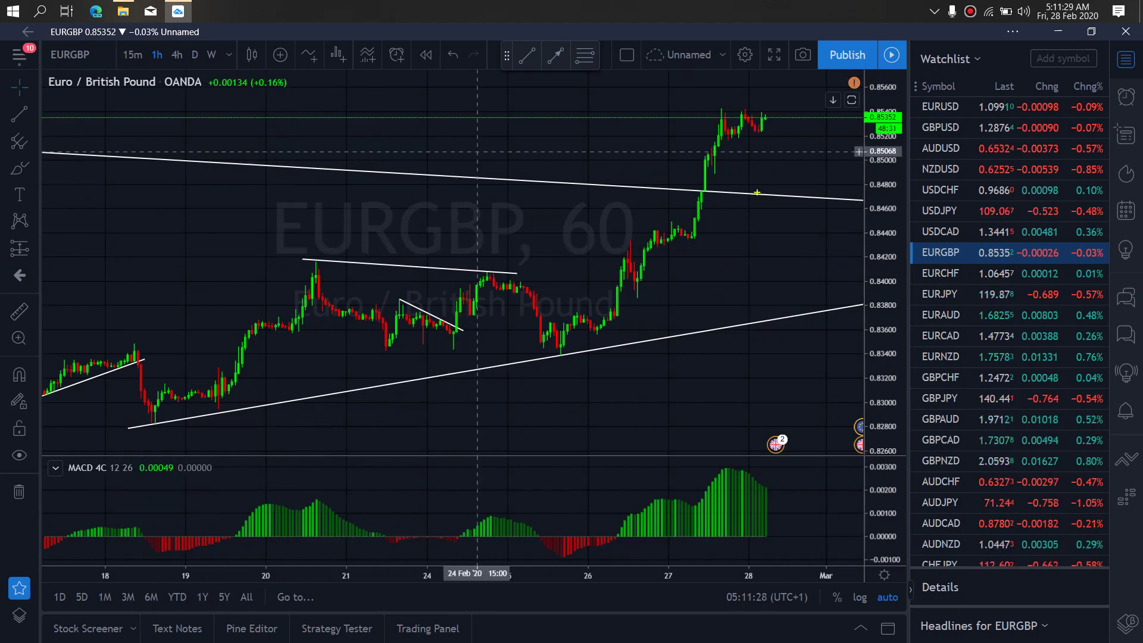
mouse_move(732, 140)
mouse_down()
mouse_move(756, 127)
mouse_move(738, 107)
mouse_move(775, 150)
mouse_move(836, 122)
mouse_move(853, 193)
mouse_move(919, 2)
mouse_up()
drag(757, 91, 855, 133)
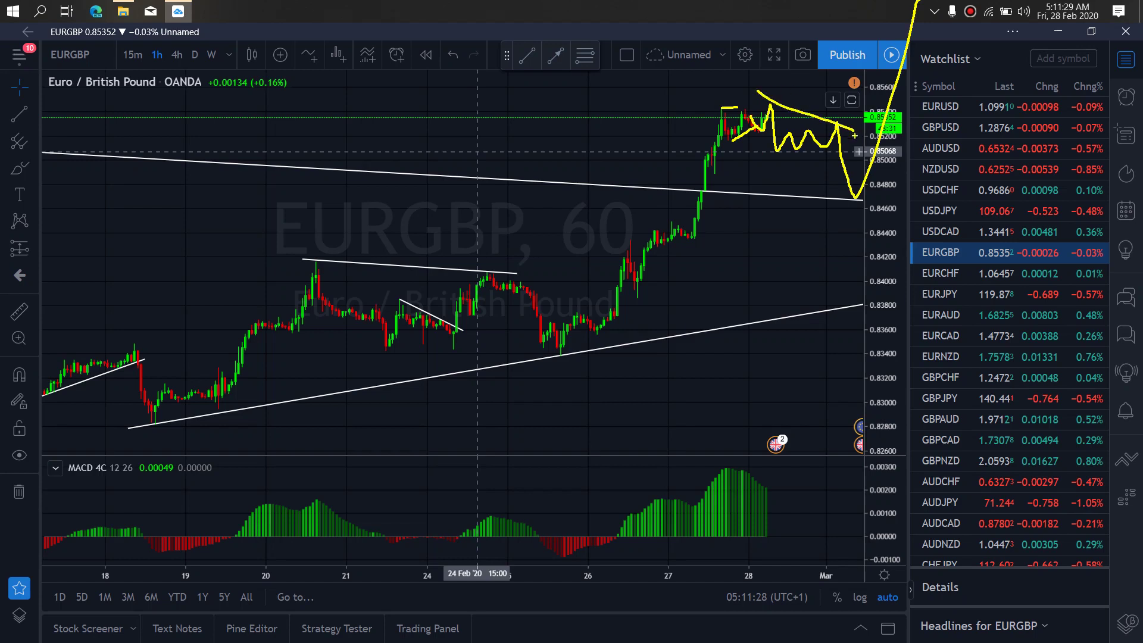
drag(709, 126, 863, 201)
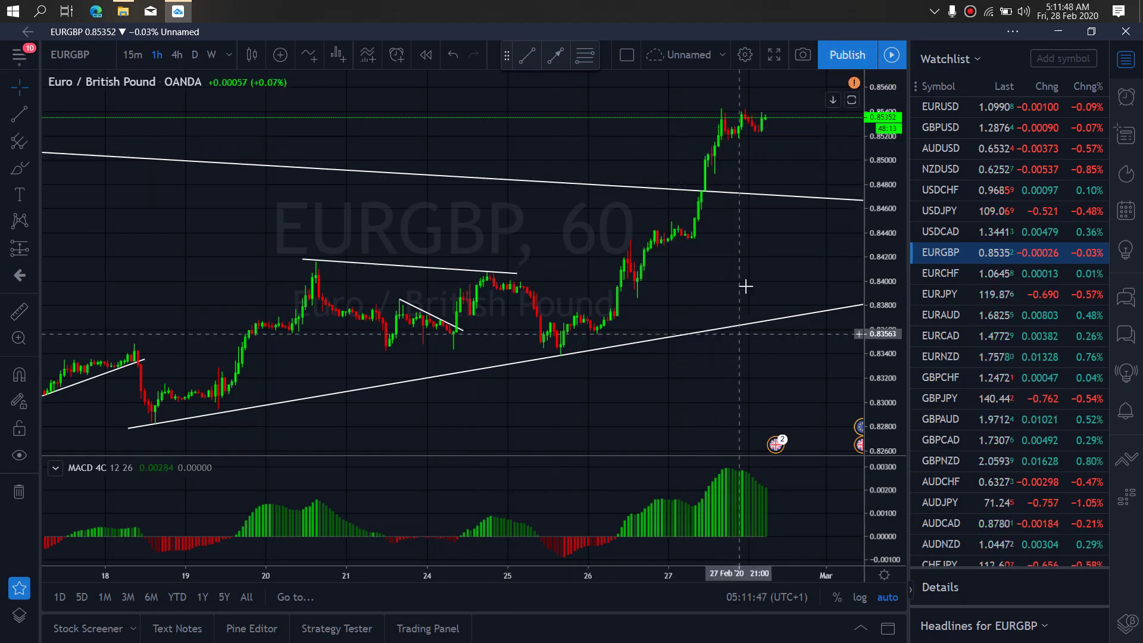
click(527, 54)
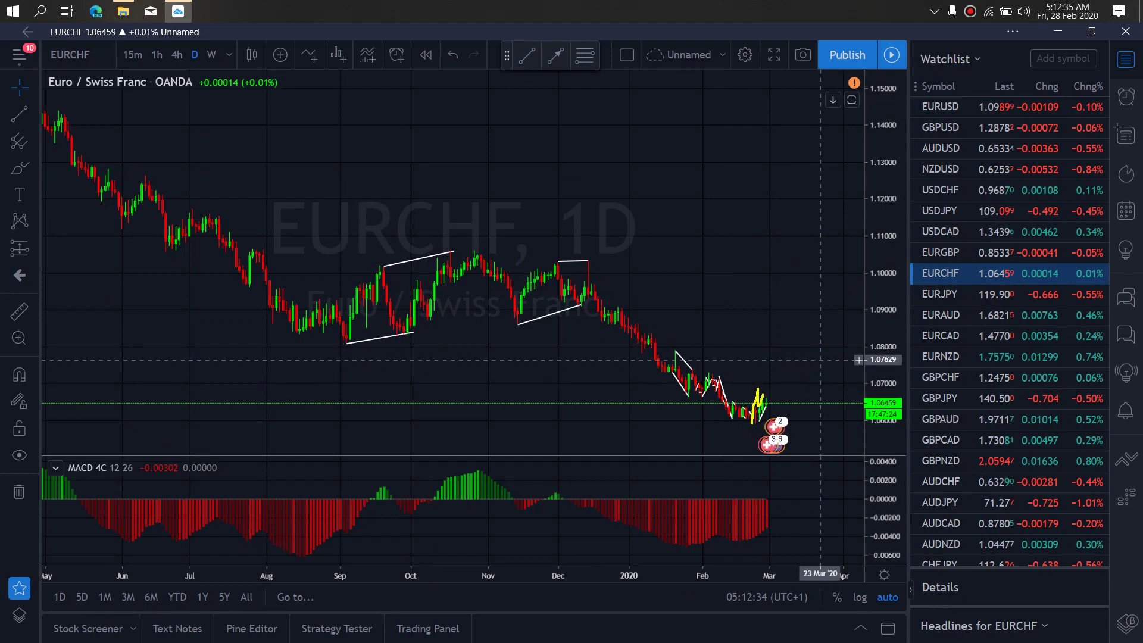
Extend the yellow rise on EURCHF daily, then switch to 4-hour and begin outlining the latest rally.
mouse_move(777, 400)
mouse_down()
mouse_move(783, 358)
mouse_move(796, 409)
mouse_move(811, 340)
mouse_up()
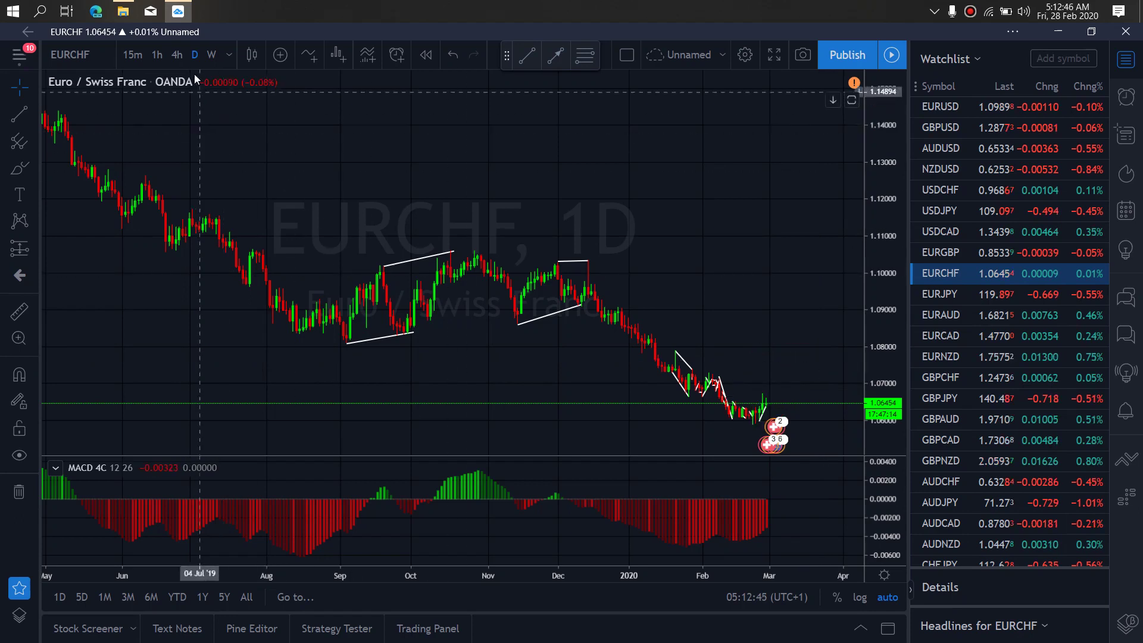
click(177, 54)
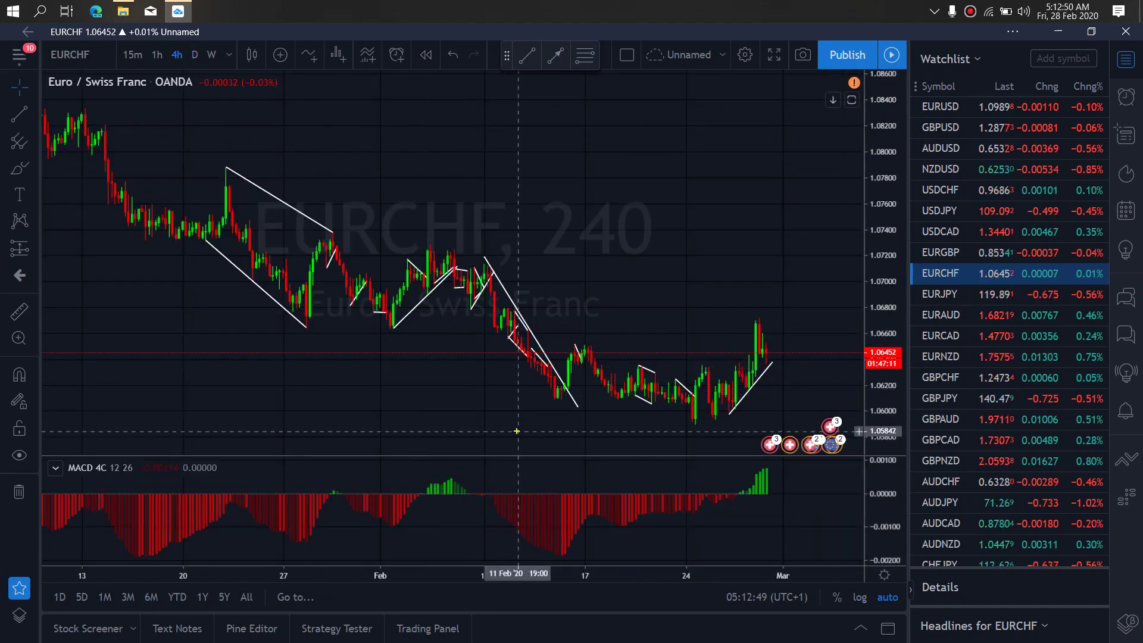
drag(701, 367, 719, 414)
drag(760, 322, 774, 362)
Finish the yellow outline up to the latest high, then clear it and switch to 1-hour.
drag(722, 415, 782, 373)
drag(707, 369, 751, 319)
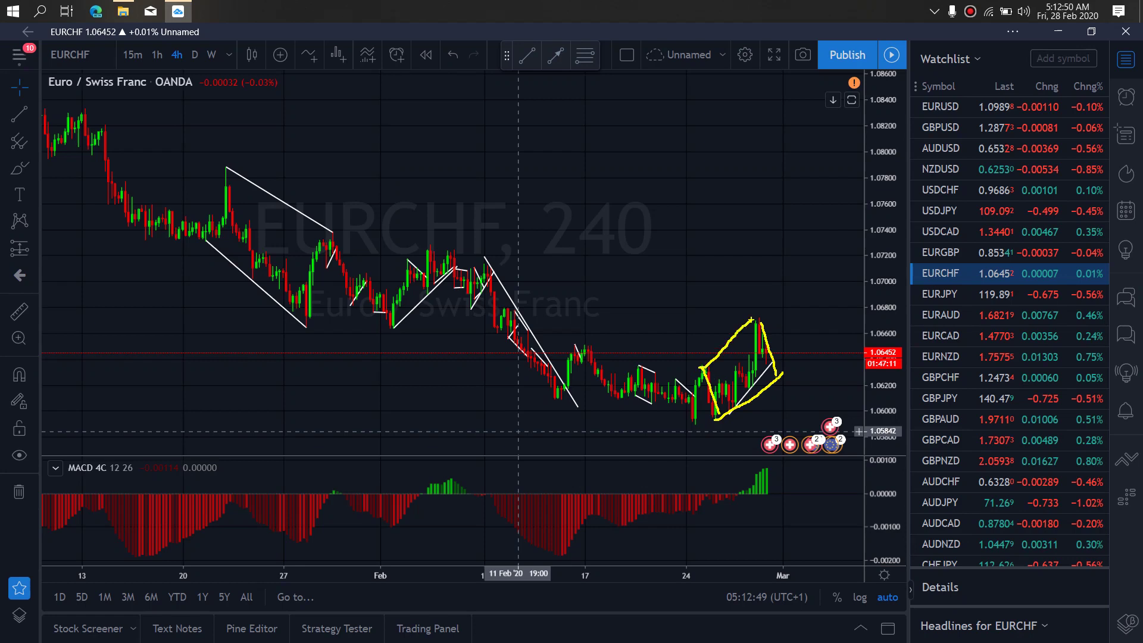
drag(772, 377, 781, 215)
key(Escape)
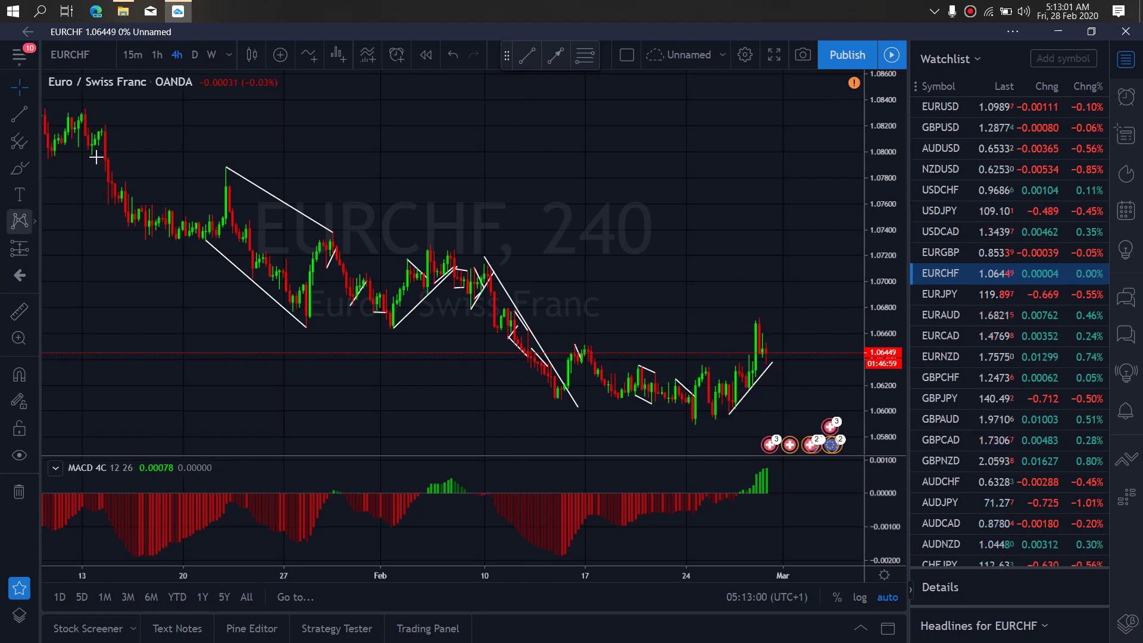
click(157, 54)
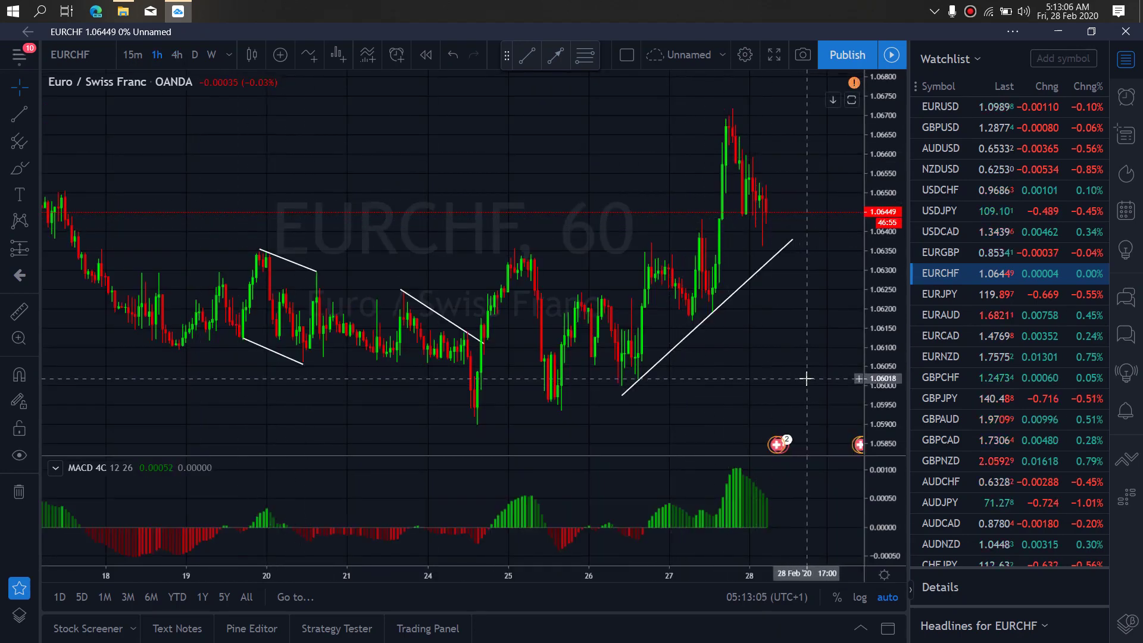
mouse_move(762, 240)
mouse_down()
mouse_move(777, 178)
mouse_move(758, 232)
mouse_up()
mouse_move(777, 176)
mouse_down()
mouse_move(796, 283)
mouse_move(811, 234)
mouse_move(845, 227)
mouse_move(896, 173)
mouse_move(978, 119)
mouse_move(987, 78)
mouse_up()
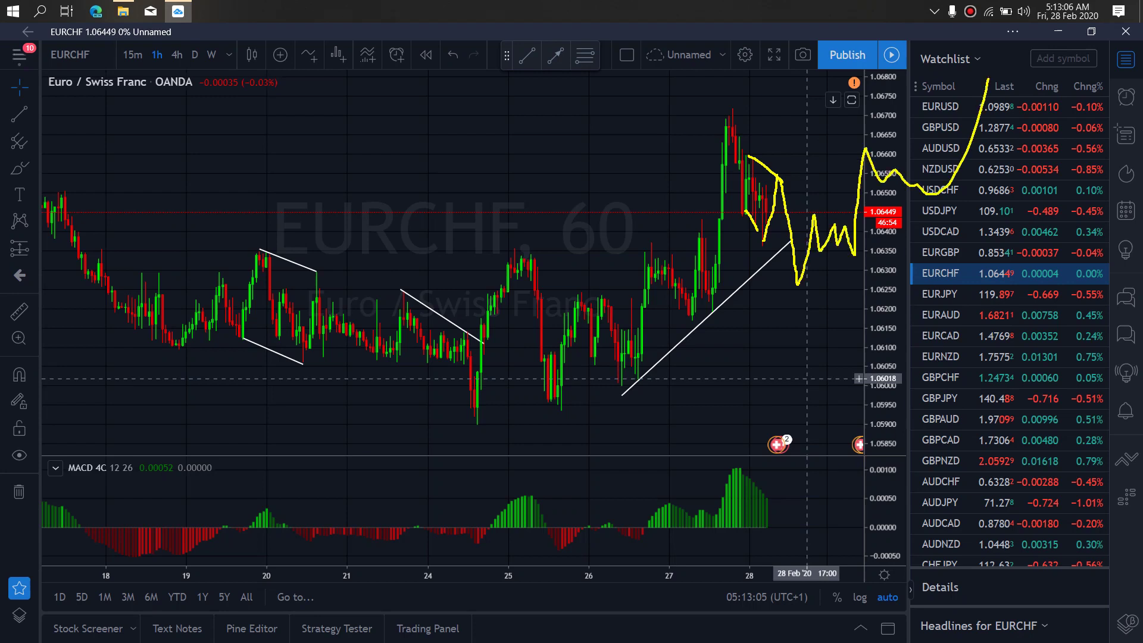
drag(505, 489, 769, 466)
mouse_move(509, 249)
mouse_down()
mouse_move(613, 210)
mouse_move(726, 125)
mouse_move(750, 136)
mouse_move(796, 278)
mouse_move(1130, 1)
mouse_up()
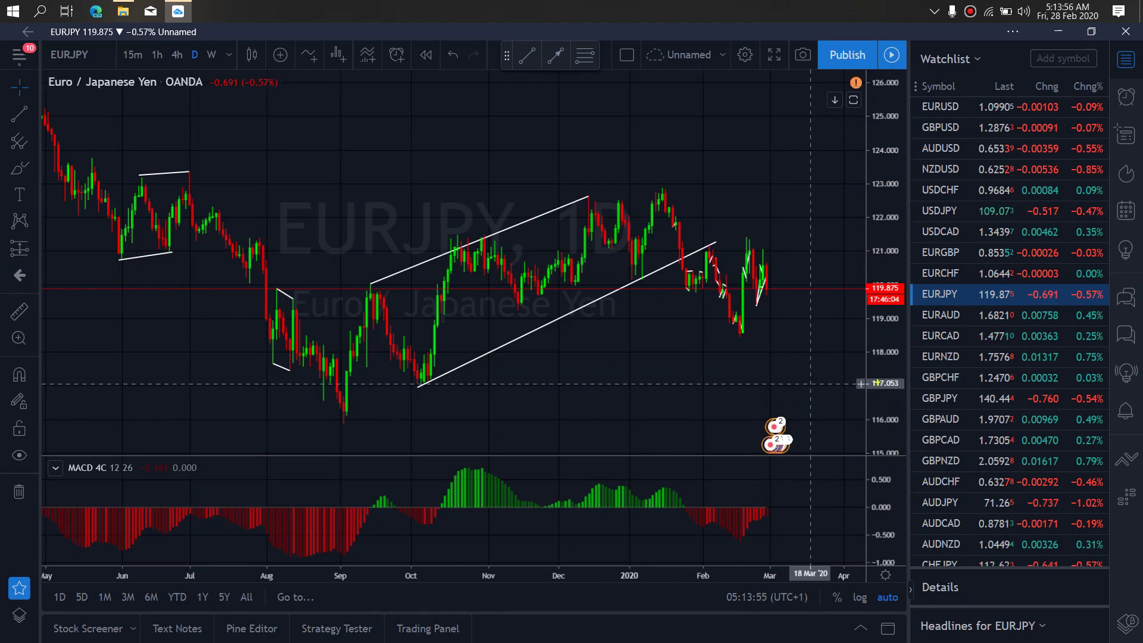
Sketch a yellow dip and W-shaped rebound past the latest EURJPY candles, then switch to 4-hour.
mouse_move(747, 239)
mouse_down()
mouse_move(754, 294)
mouse_move(762, 278)
mouse_move(768, 308)
mouse_move(780, 308)
mouse_move(789, 213)
mouse_up()
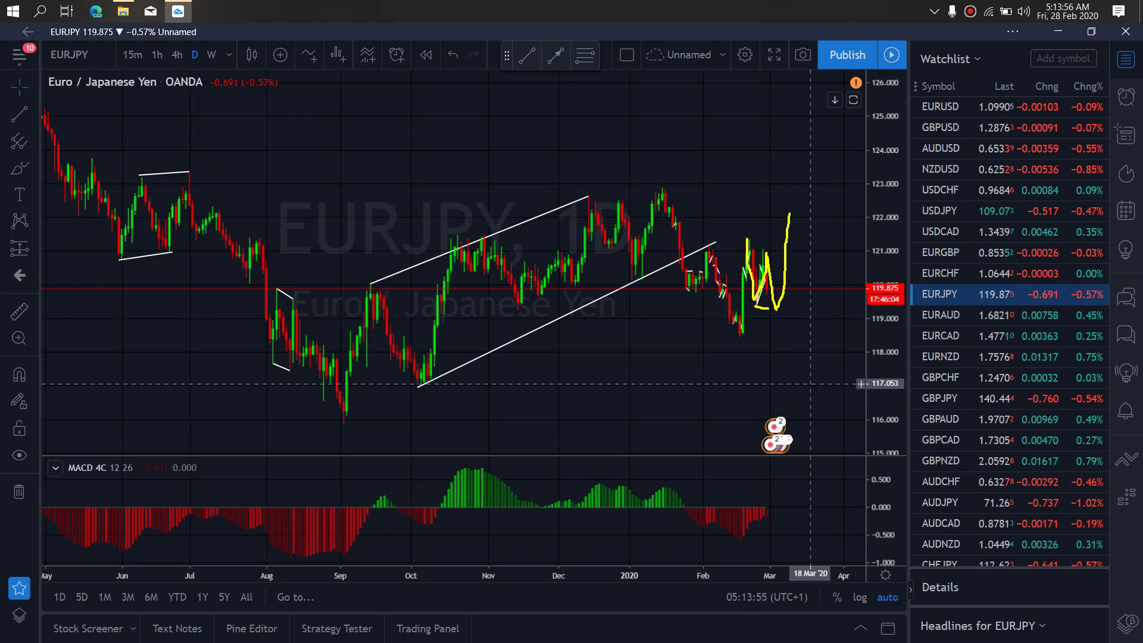
mouse_move(739, 331)
mouse_down()
mouse_move(739, 259)
mouse_move(772, 309)
mouse_move(785, 229)
mouse_up()
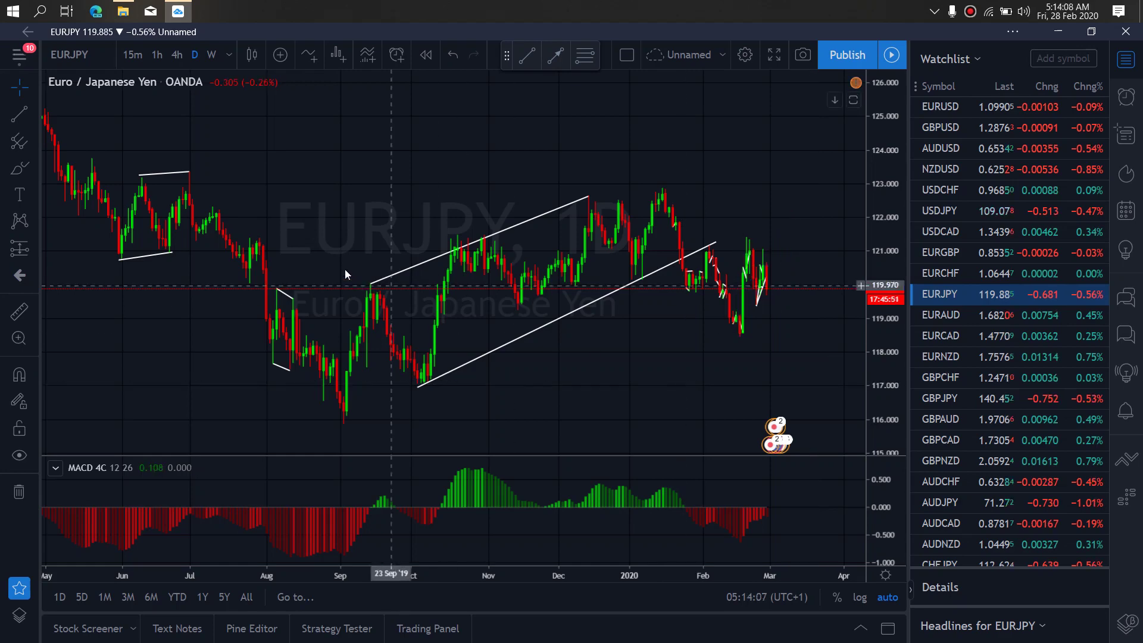
click(176, 54)
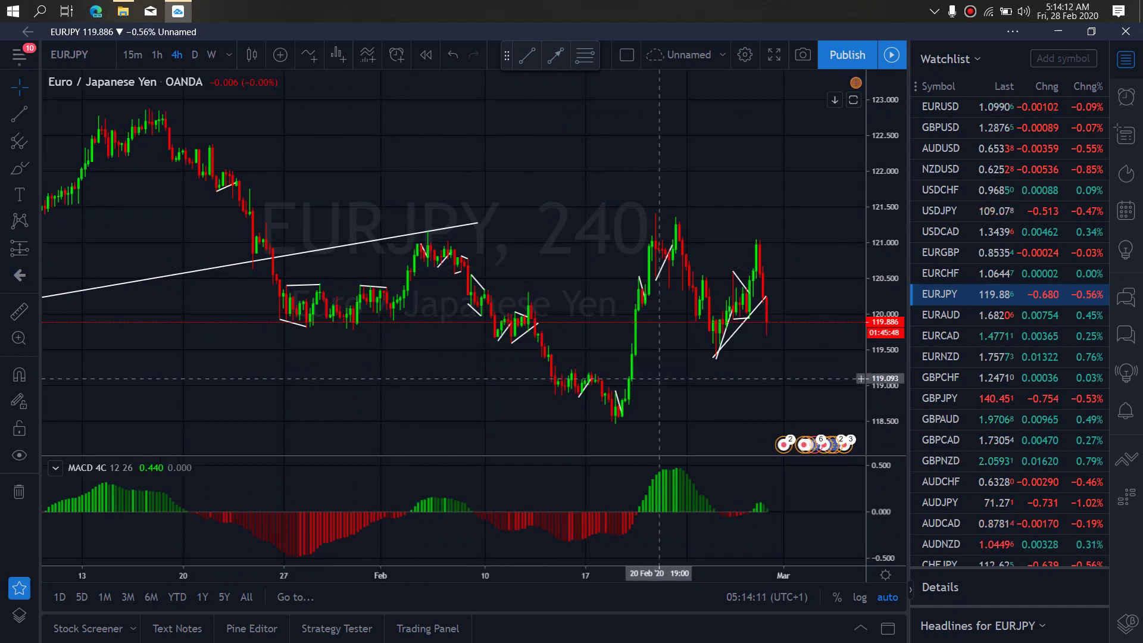
Sketch a yellow drop-and-sharp-rise projection on the 4-hour chart, then clear it and switch to 1-hour.
drag(764, 269, 776, 362)
drag(685, 361, 701, 361)
drag(777, 367, 819, 144)
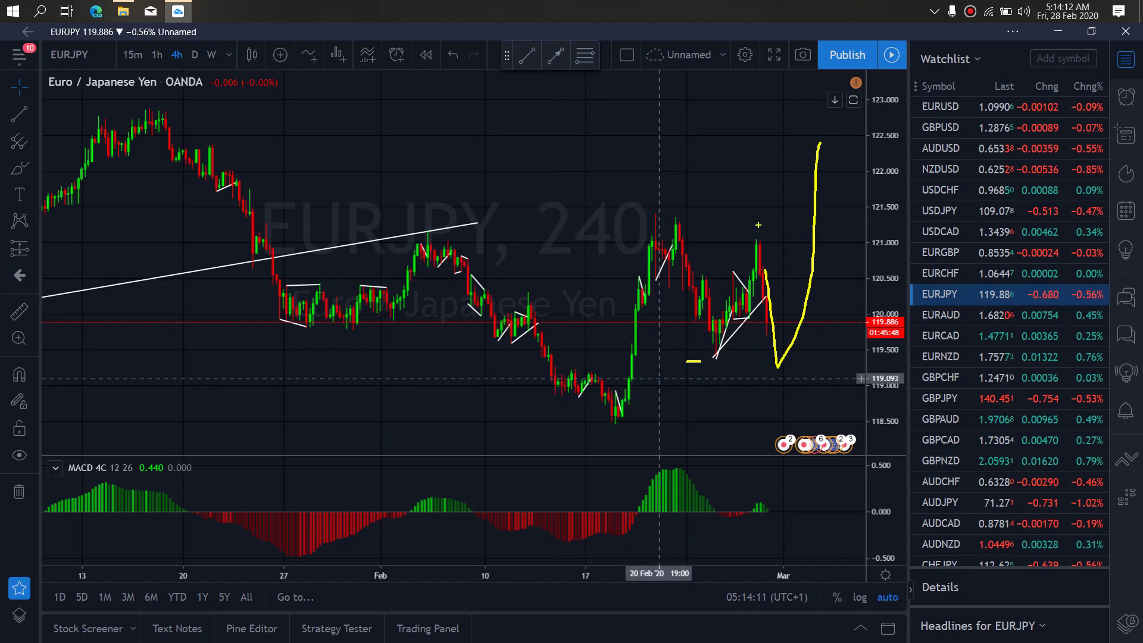
key(Escape)
click(157, 54)
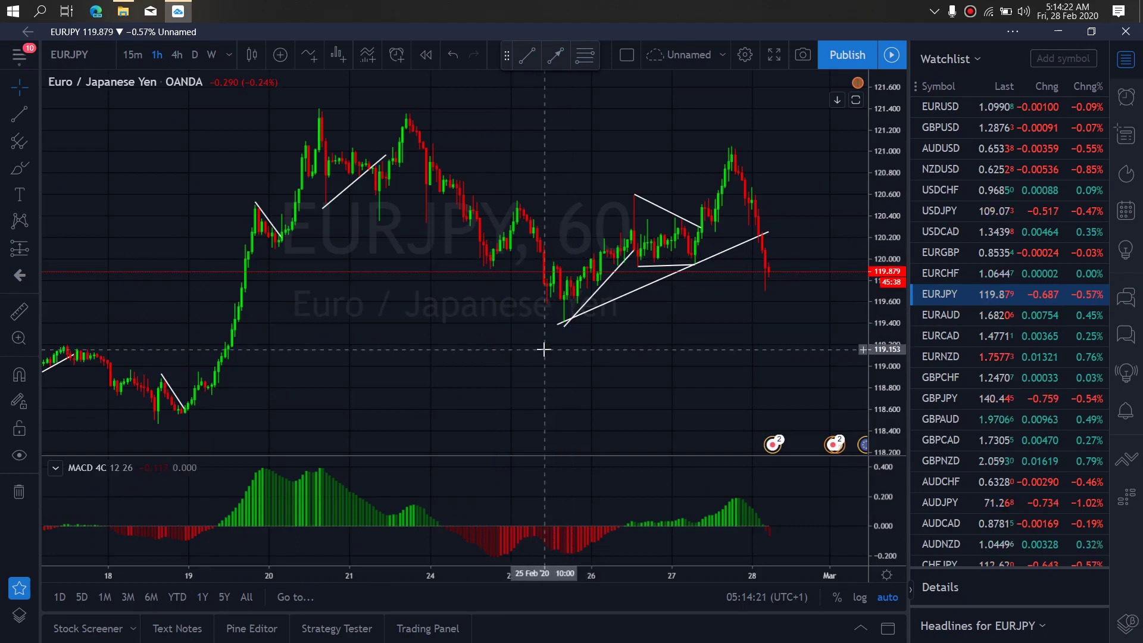
On EURJPY 1-hour, sketch a yellow sideways zigzag, a peak-to-trough V, and downward projections.
mouse_move(768, 281)
mouse_down()
mouse_move(791, 262)
mouse_move(800, 328)
mouse_up()
mouse_move(767, 291)
mouse_down()
mouse_move(790, 266)
mouse_move(754, 268)
mouse_up()
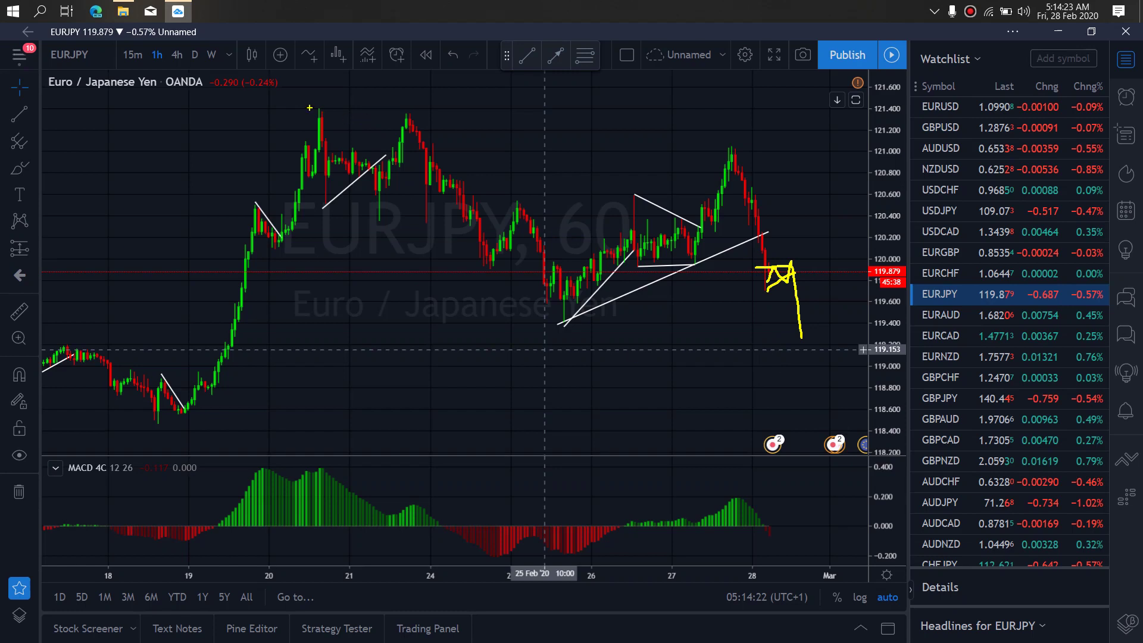
mouse_move(312, 107)
mouse_down()
mouse_move(562, 335)
mouse_move(734, 153)
mouse_up()
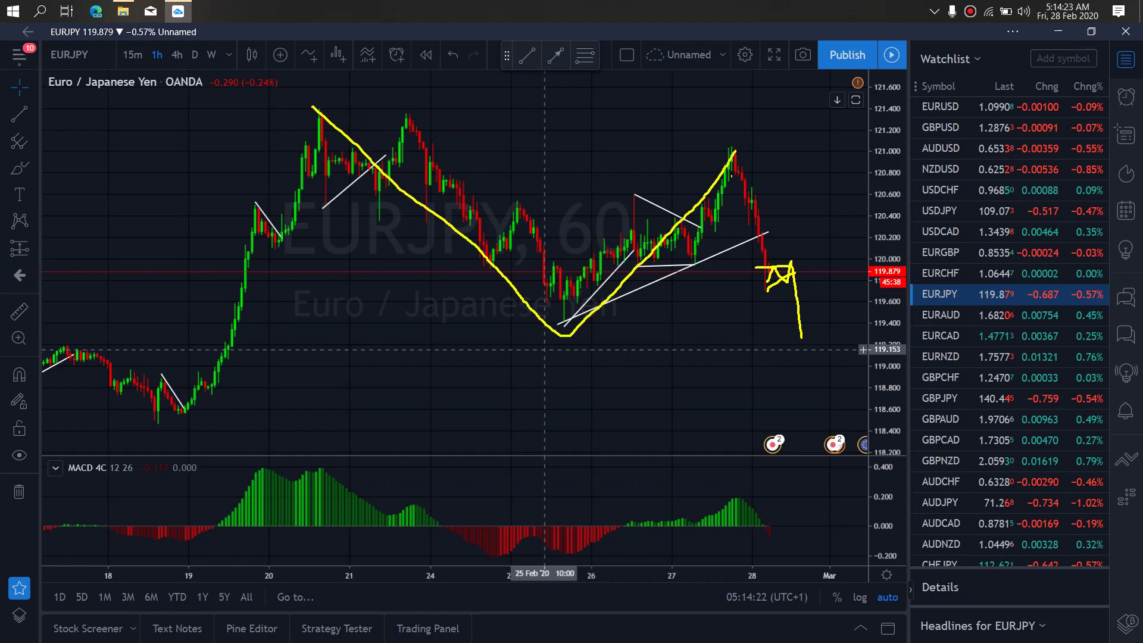
mouse_move(802, 340)
mouse_down()
mouse_move(875, 270)
mouse_move(900, 398)
mouse_move(927, 356)
mouse_move(1012, 0)
mouse_up()
mouse_move(735, 138)
mouse_down()
mouse_move(923, 307)
mouse_move(963, 362)
mouse_up()
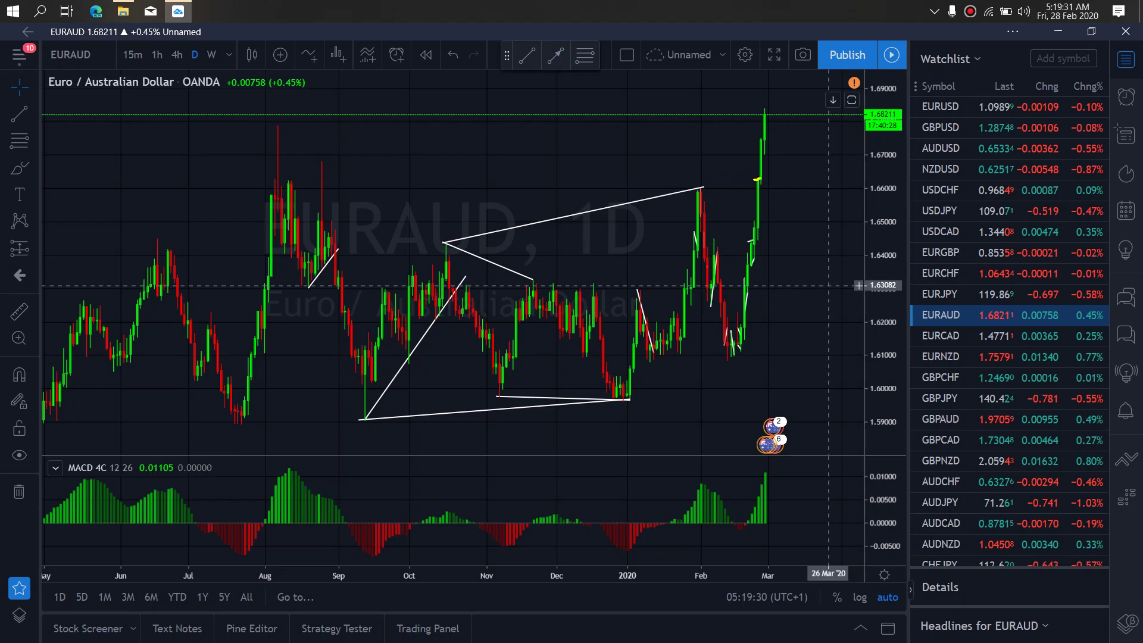
On EURAUD daily, trace the latest rally, August high, August–September swing, and February rise in yellow.
drag(761, 178, 771, 95)
drag(265, 120, 327, 121)
mouse_move(268, 121)
mouse_down()
mouse_move(310, 284)
mouse_move(373, 426)
mouse_move(689, 192)
mouse_move(723, 352)
mouse_move(368, 415)
mouse_up()
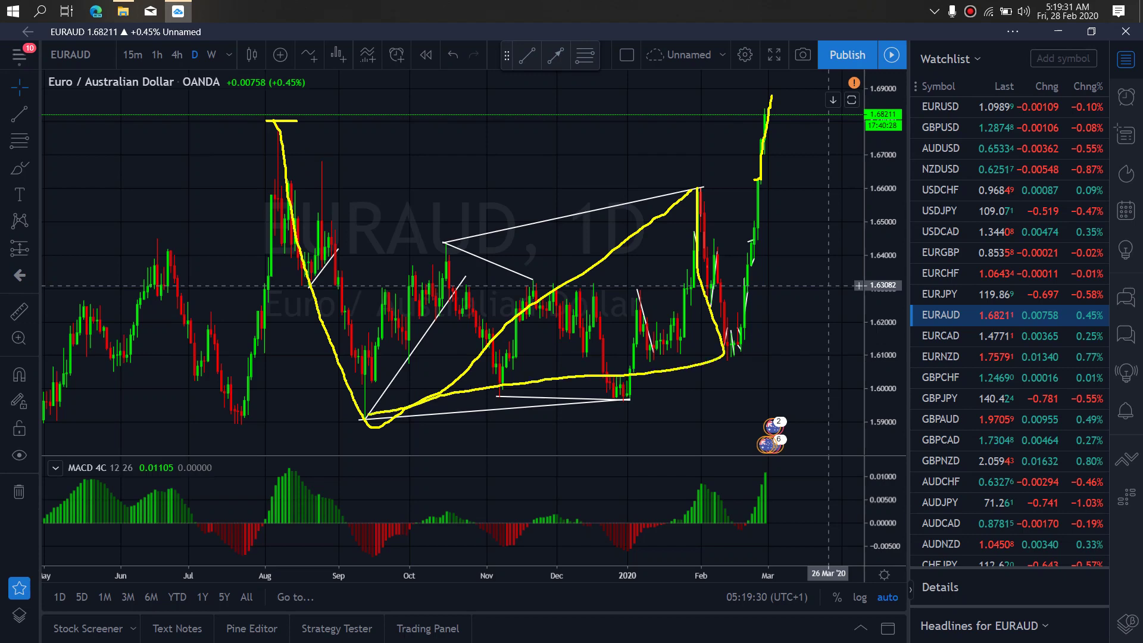
drag(271, 108, 720, 197)
mouse_move(721, 347)
mouse_down()
mouse_move(756, 307)
mouse_move(777, 103)
mouse_move(798, 153)
mouse_up()
Sketch yellow pullback-rally and zigzag decline projections with level lines right of the latest candles.
mouse_move(773, 97)
mouse_down()
mouse_move(809, 145)
mouse_move(842, 124)
mouse_move(863, 47)
mouse_up()
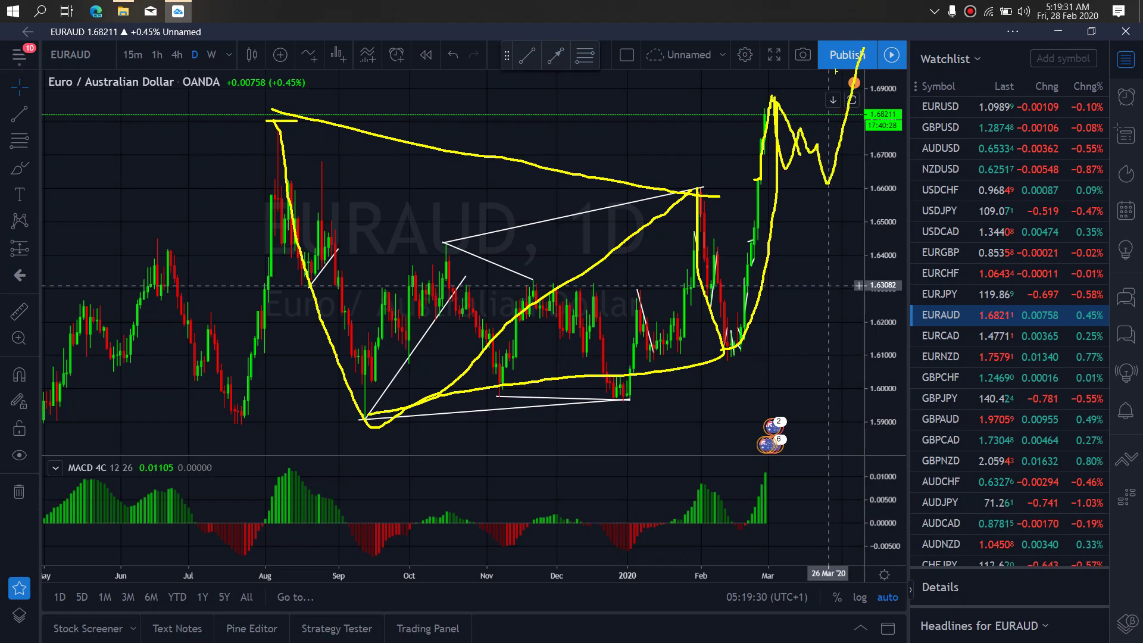
drag(753, 83, 829, 86)
mouse_move(863, 50)
mouse_down()
mouse_move(868, 125)
mouse_move(919, 118)
mouse_move(960, 200)
mouse_move(996, 212)
mouse_move(1033, 354)
mouse_up()
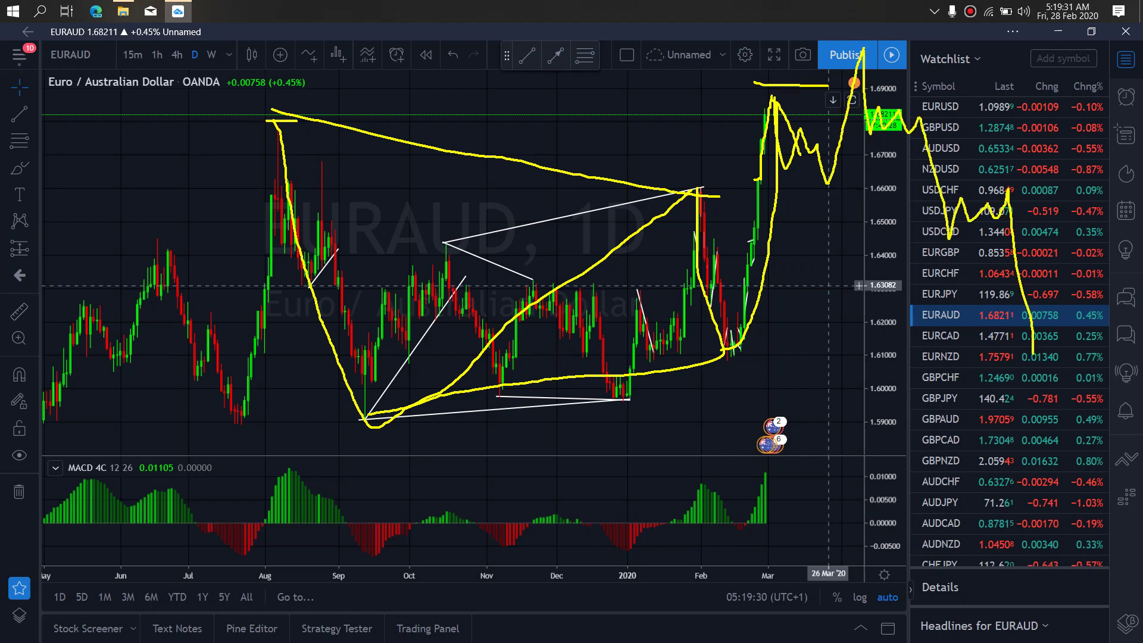
mouse_move(937, 243)
mouse_down()
mouse_move(988, 219)
mouse_move(993, 194)
mouse_up()
drag(848, 134, 953, 134)
drag(865, 104, 903, 100)
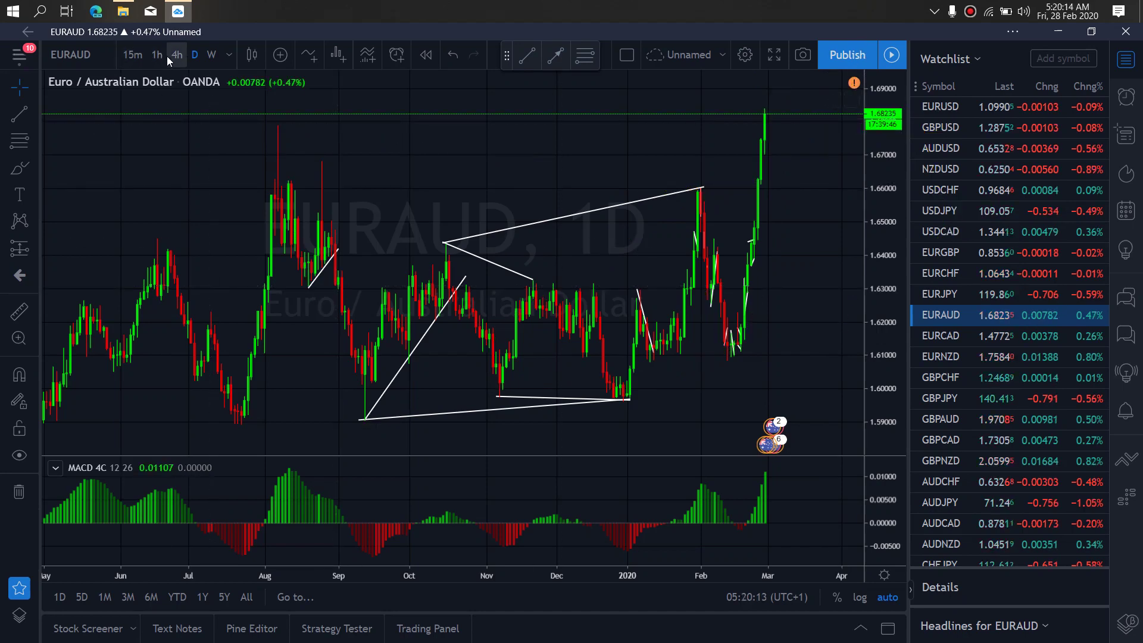
Switch to 4-hour and sketch a yellow topping zigzag above the latest candles.
click(175, 55)
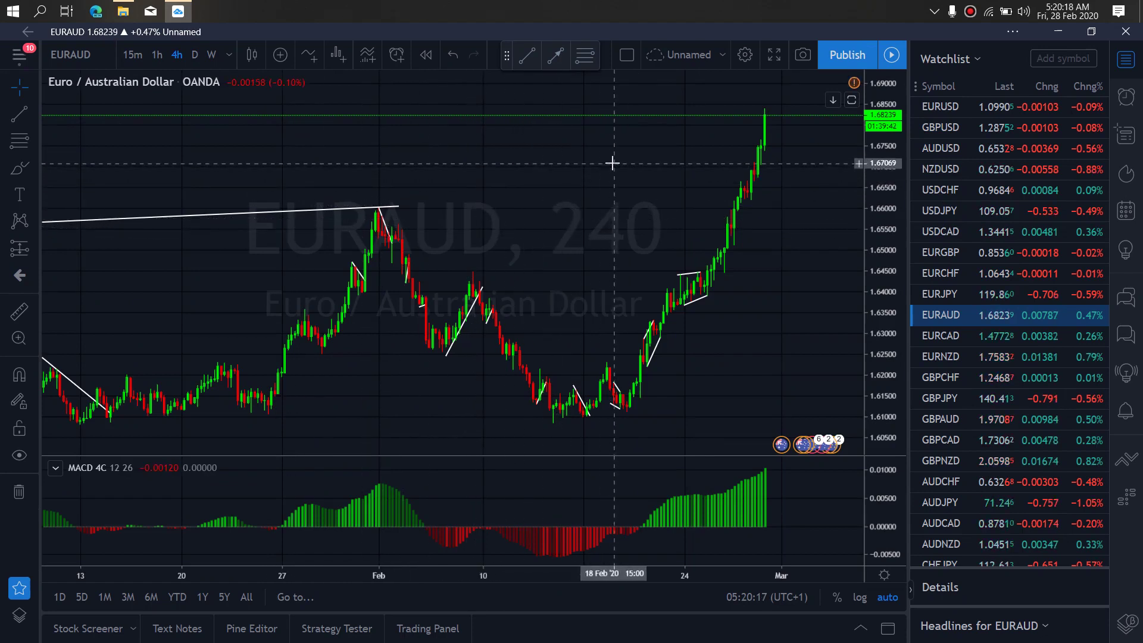
drag(763, 165, 775, 88)
mouse_move(758, 136)
mouse_down()
mouse_move(779, 58)
mouse_move(822, 102)
mouse_move(845, 90)
mouse_move(809, 81)
mouse_move(869, 171)
mouse_up()
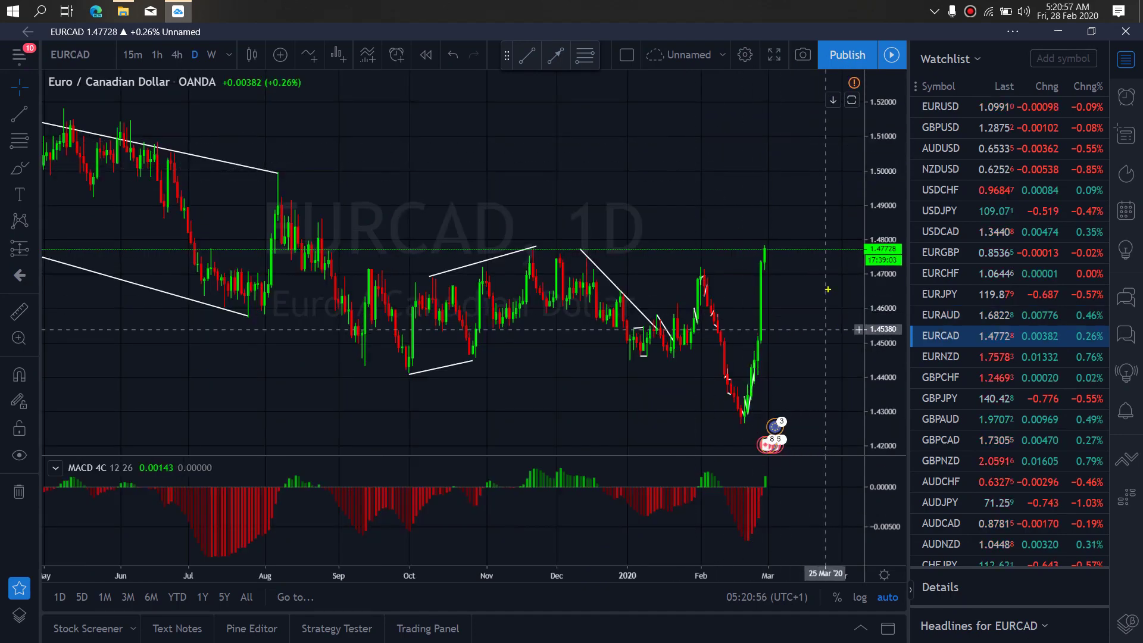
On EURCAD daily, trace the rally in yellow and sketch a sideways zigzag with a lower boundary.
drag(757, 340, 765, 246)
mouse_move(772, 244)
mouse_down()
mouse_move(840, 278)
mouse_move(844, 143)
mouse_up()
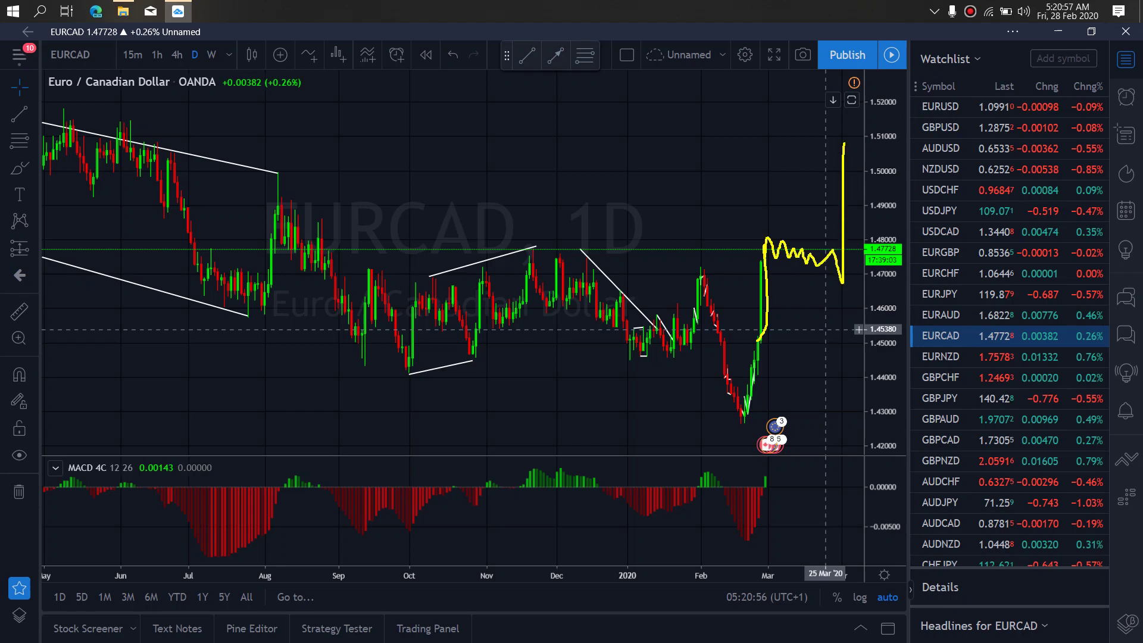
drag(834, 250, 845, 253)
mouse_move(760, 259)
mouse_down()
mouse_move(863, 278)
mouse_move(847, 272)
mouse_move(847, 141)
mouse_move(891, 192)
mouse_move(930, 92)
mouse_up()
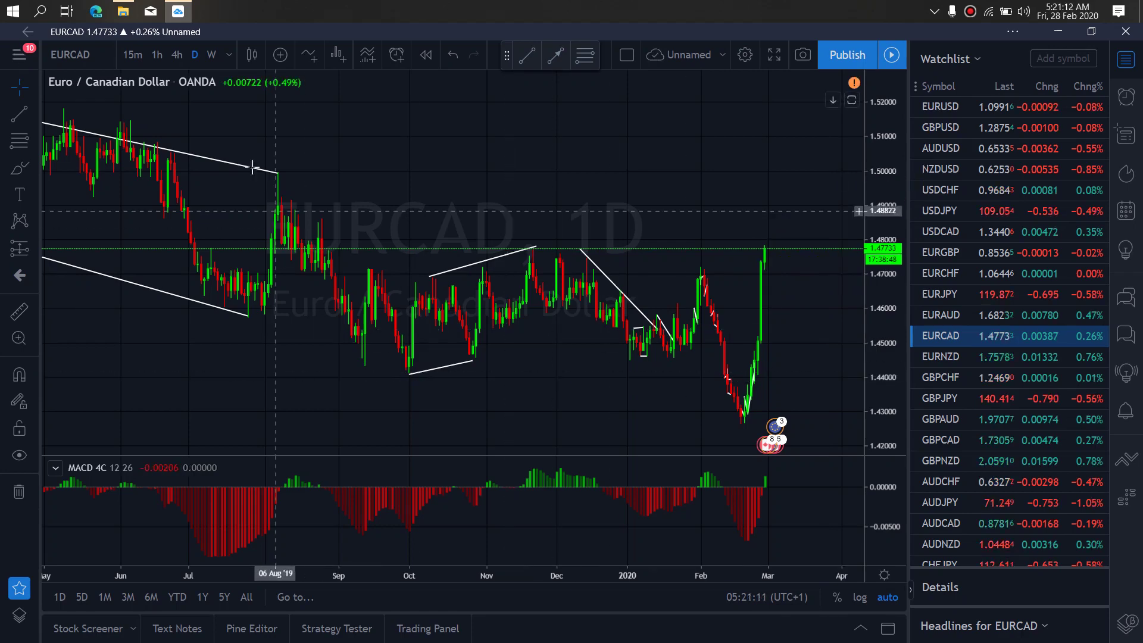
Switch EURCAD to 4-hour and sketch a yellow zigzag channel with upper and lower lines above the rally.
click(176, 55)
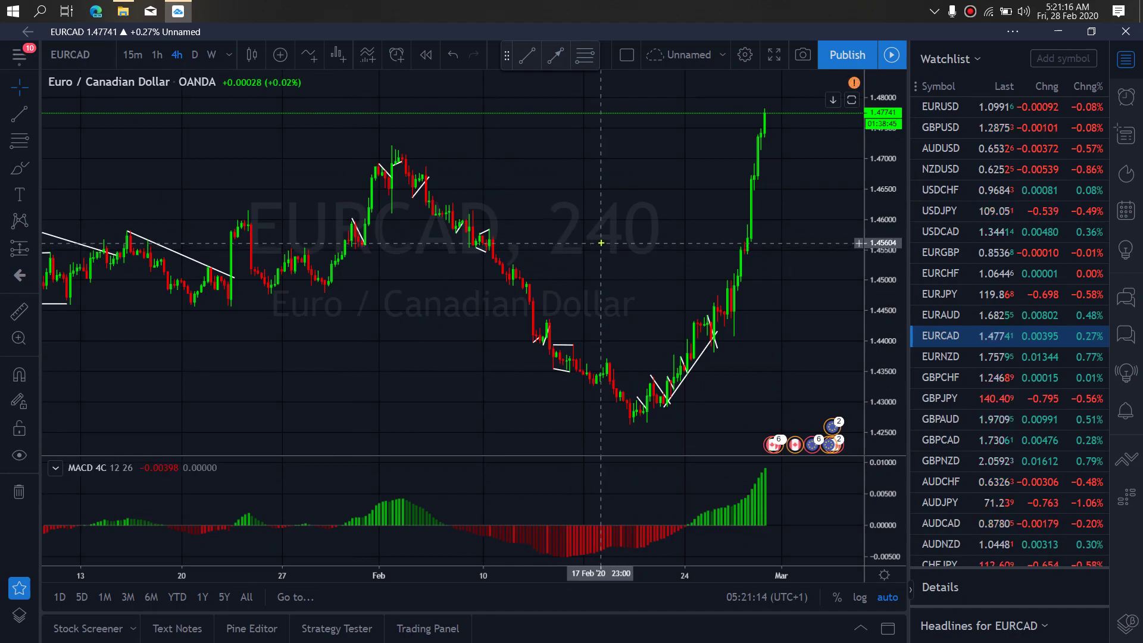
mouse_move(653, 380)
mouse_down()
mouse_move(706, 300)
mouse_move(735, 312)
mouse_move(725, 289)
mouse_move(746, 248)
mouse_move(757, 138)
mouse_move(783, 122)
mouse_move(810, 129)
mouse_move(821, 57)
mouse_up()
drag(763, 105, 829, 125)
drag(765, 143, 819, 147)
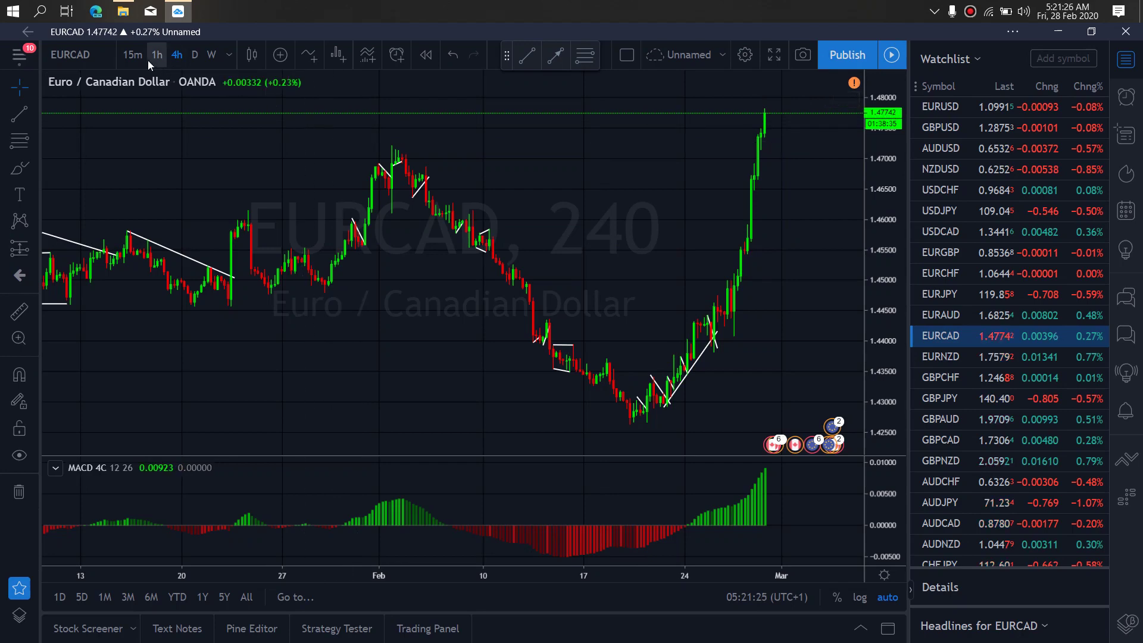
Switch to 1-hour and sketch a yellow rally line with a consolidation loop and breakout higher.
click(156, 54)
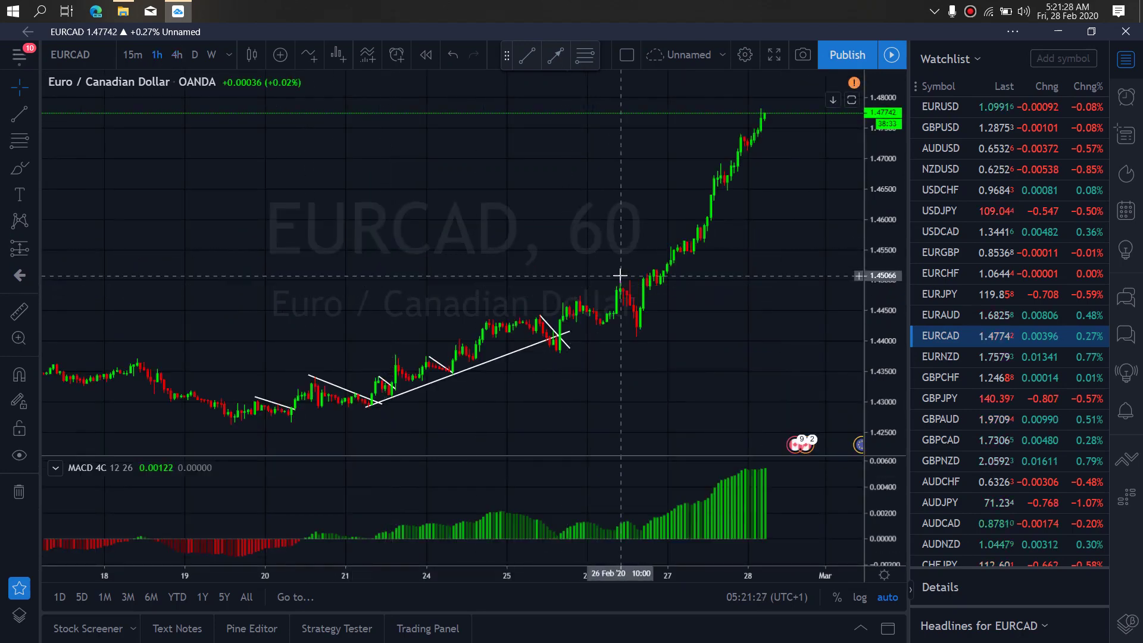
mouse_move(718, 178)
mouse_down()
mouse_move(768, 113)
mouse_move(778, 70)
mouse_move(789, 96)
mouse_move(824, 84)
mouse_move(826, 141)
mouse_move(841, 111)
mouse_move(866, 174)
mouse_move(905, 2)
mouse_up()
mouse_move(790, 55)
mouse_down()
mouse_move(857, 137)
mouse_move(770, 78)
mouse_move(854, 181)
mouse_move(952, 3)
mouse_up()
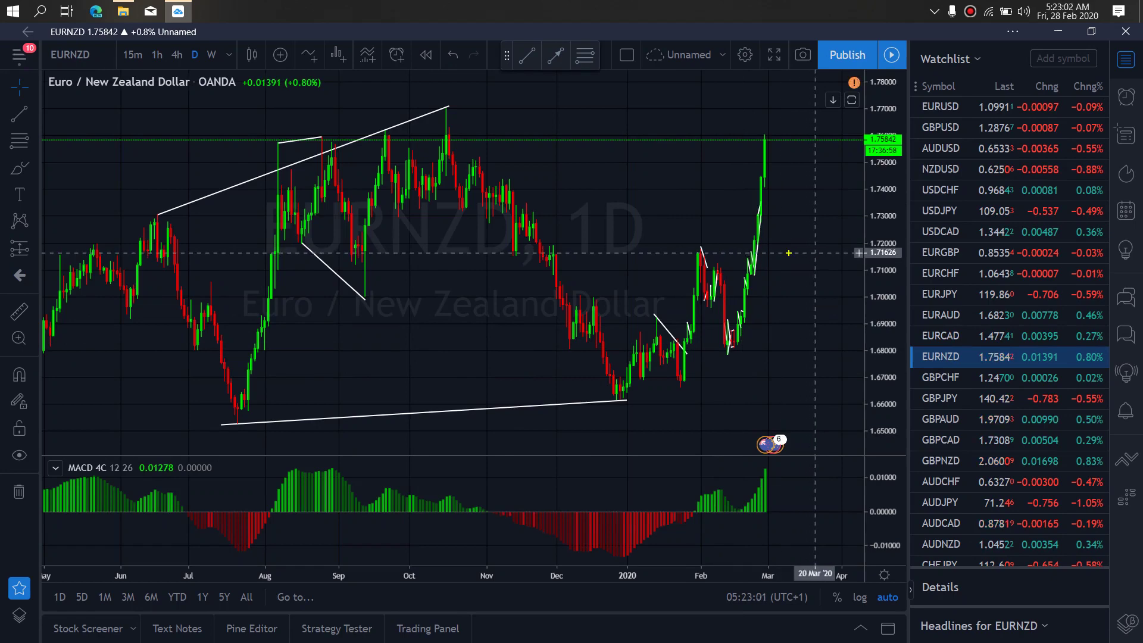
Sketch a yellow rally, boxed sideways flag and upward breakout on EURNZD daily, marking the October high.
drag(748, 264, 760, 132)
mouse_move(772, 141)
mouse_down()
mouse_move(790, 159)
mouse_move(800, 141)
mouse_move(820, 166)
mouse_move(833, 29)
mouse_up()
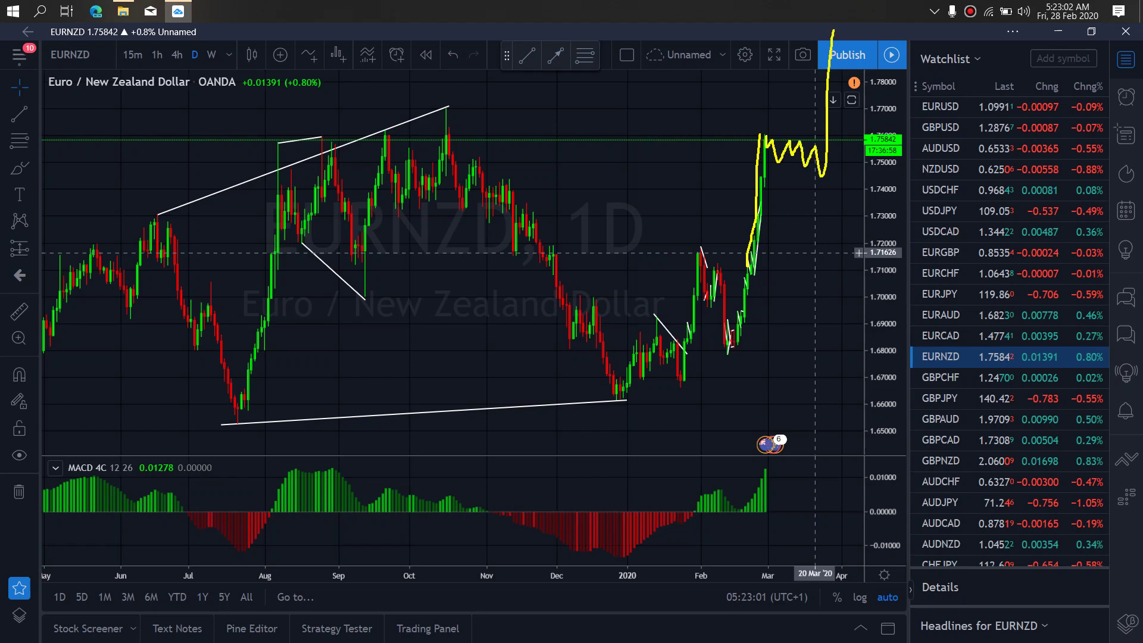
drag(434, 105, 502, 102)
drag(760, 132, 828, 144)
drag(759, 166, 829, 182)
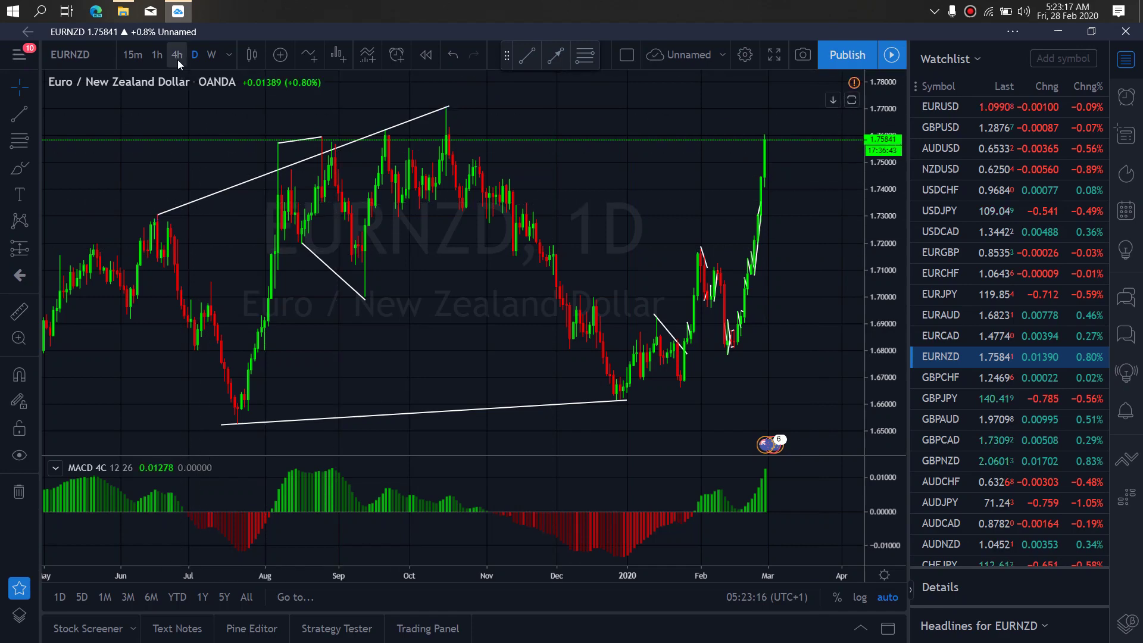
On the 4-hour EURNZD chart, sketch a yellow dip-and-rise projection that extends sharply upward.
click(177, 59)
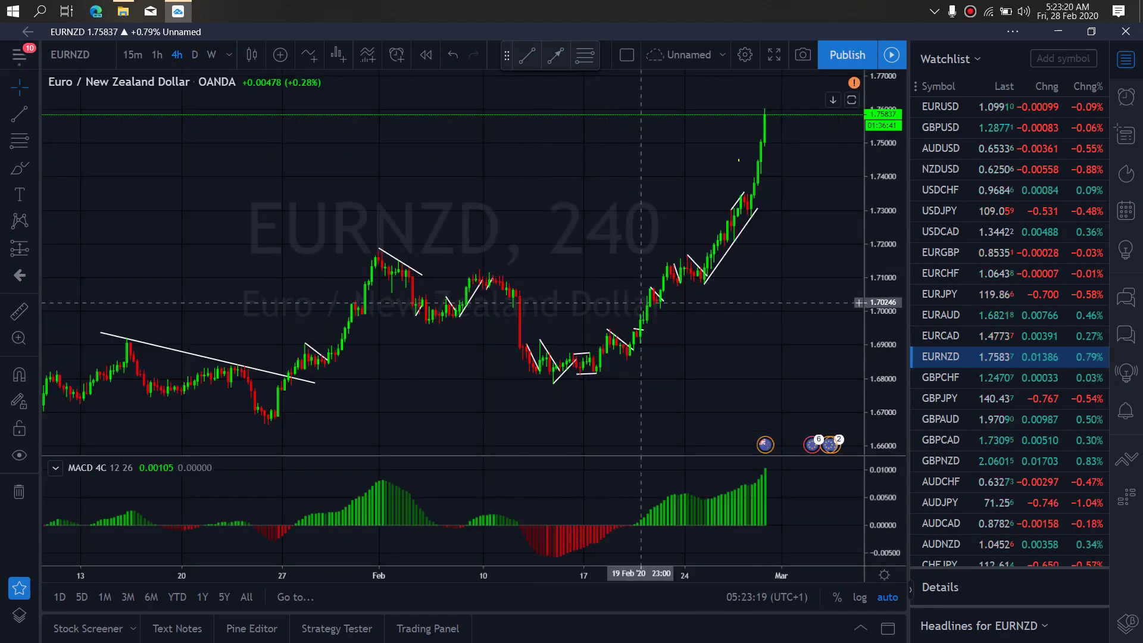
mouse_move(768, 91)
mouse_down()
mouse_move(809, 114)
mouse_move(839, 48)
mouse_move(816, 135)
mouse_move(841, 39)
mouse_up()
drag(815, 134, 831, 41)
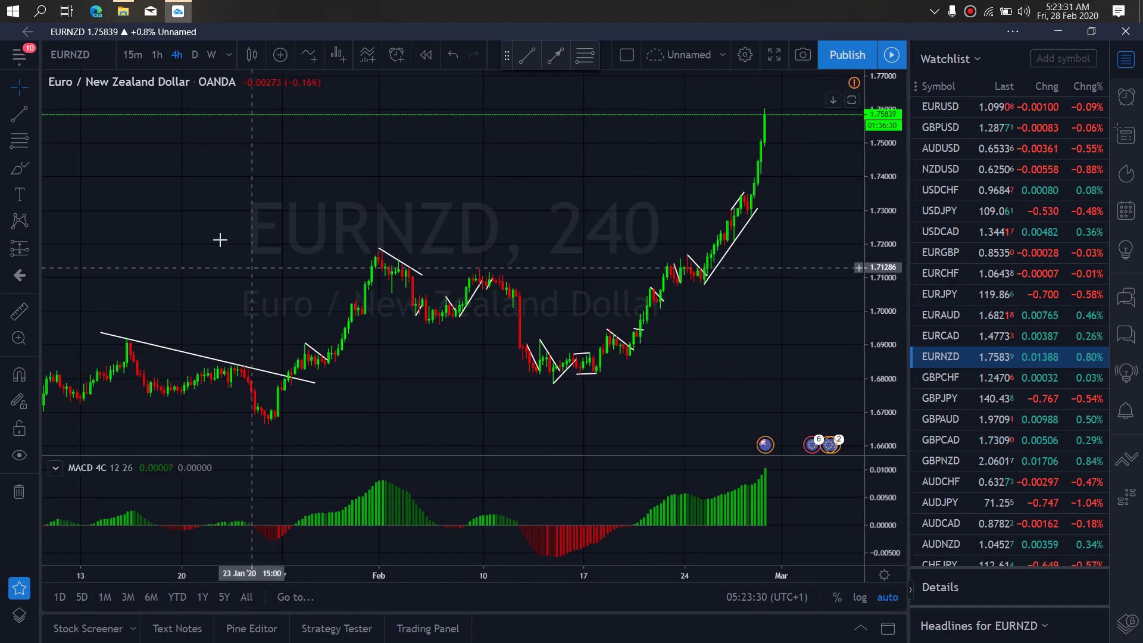
On the 1-hour chart, sketch a yellow zigzag flag with boundaries and breakout, circle it, and trace the recent rise.
click(159, 54)
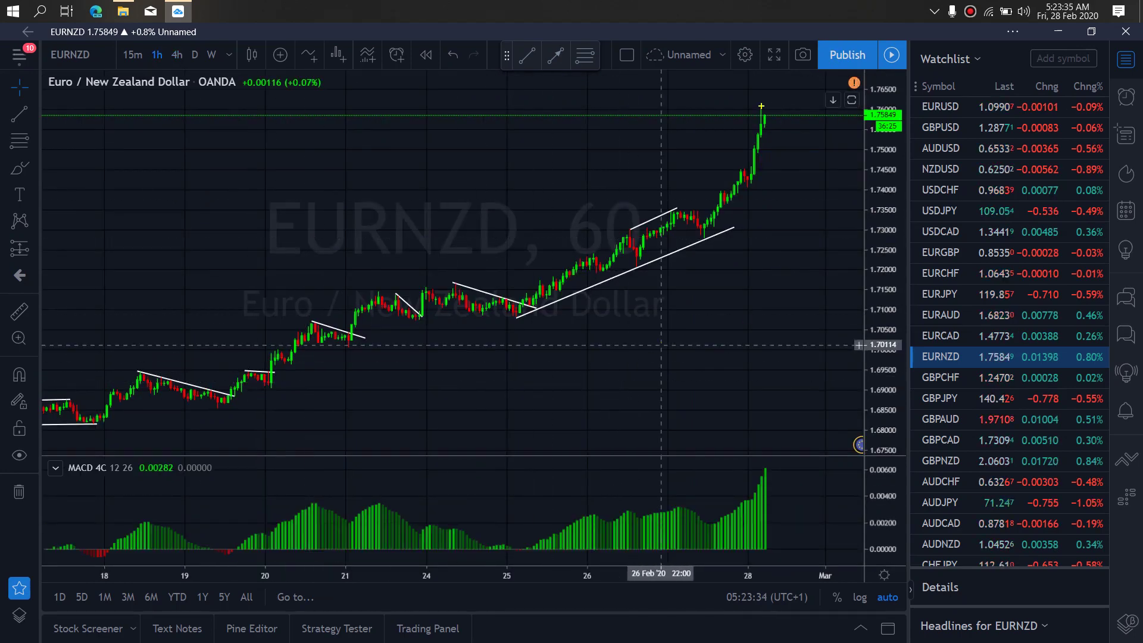
drag(762, 106, 770, 132)
mouse_move(782, 115)
mouse_down()
mouse_move(822, 124)
mouse_move(833, 19)
mouse_up()
mouse_move(760, 99)
mouse_down()
mouse_move(823, 129)
mouse_move(816, 154)
mouse_up()
mouse_move(842, 3)
mouse_down()
mouse_move(693, 113)
mouse_move(773, 3)
mouse_up()
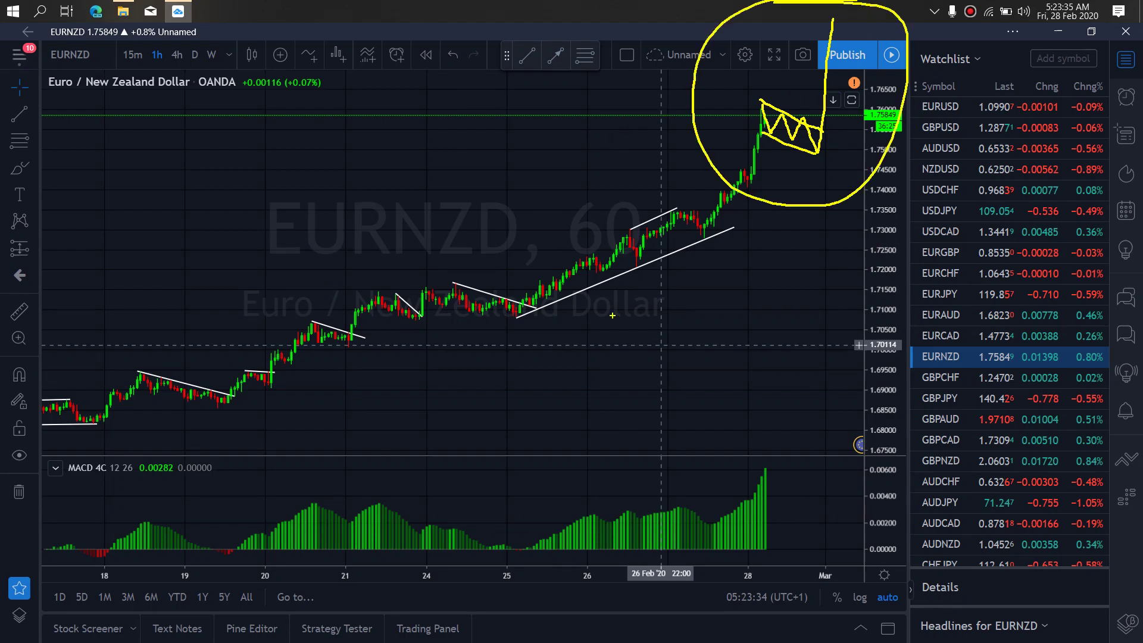
mouse_move(512, 318)
mouse_down()
mouse_move(619, 229)
mouse_move(705, 241)
mouse_move(761, 102)
mouse_move(811, 149)
mouse_move(834, 14)
mouse_up()
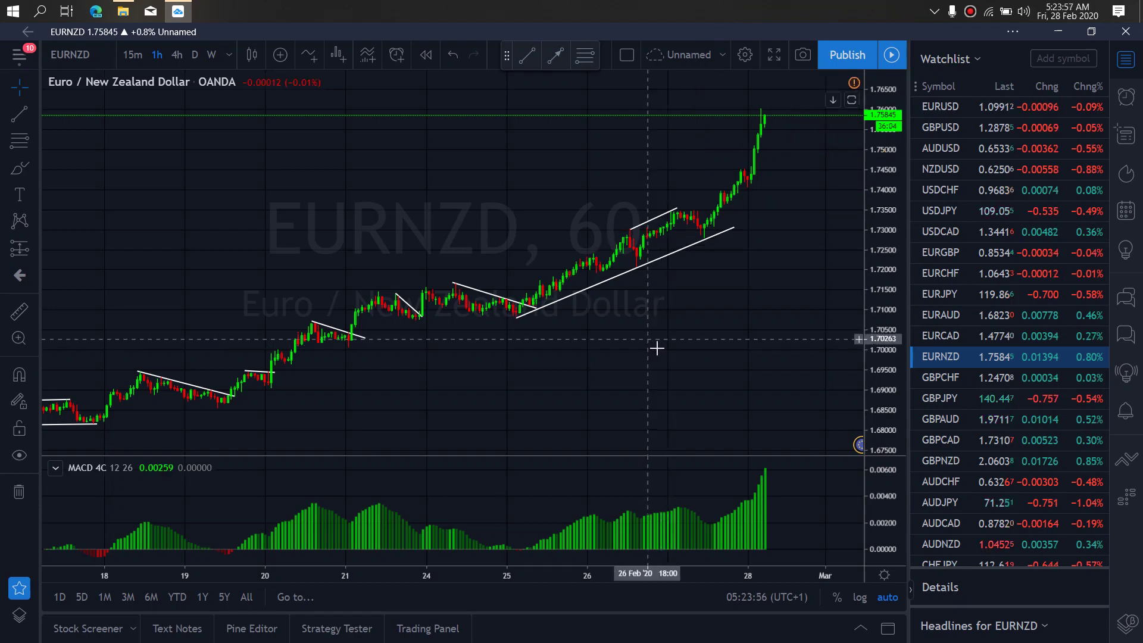